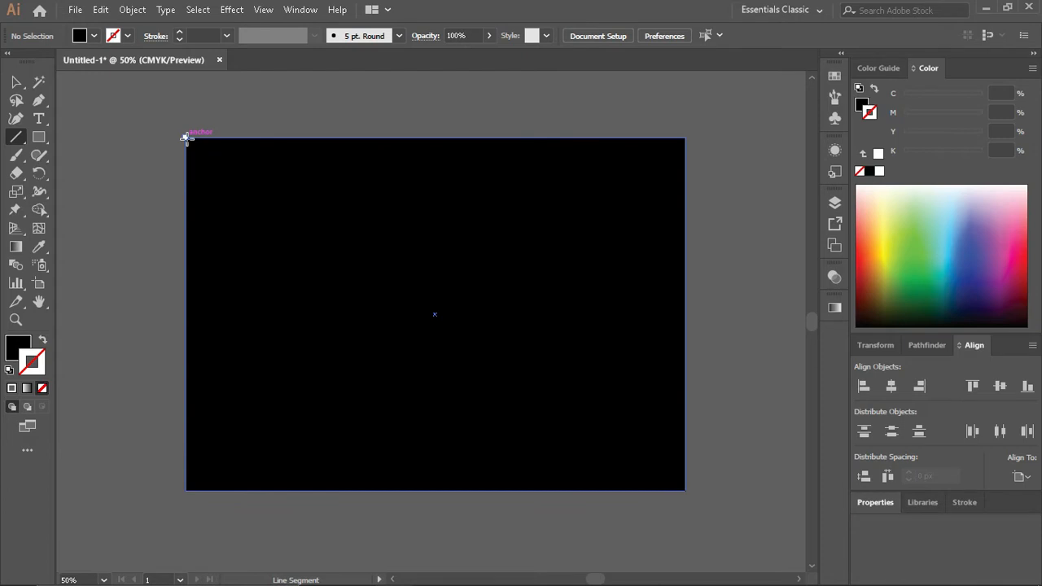
# Draw a horizontal line along the full top edge of the black rectangle and give it a white stroke
pyautogui.moveTo(187, 137); pyautogui.dragTo(686, 137)
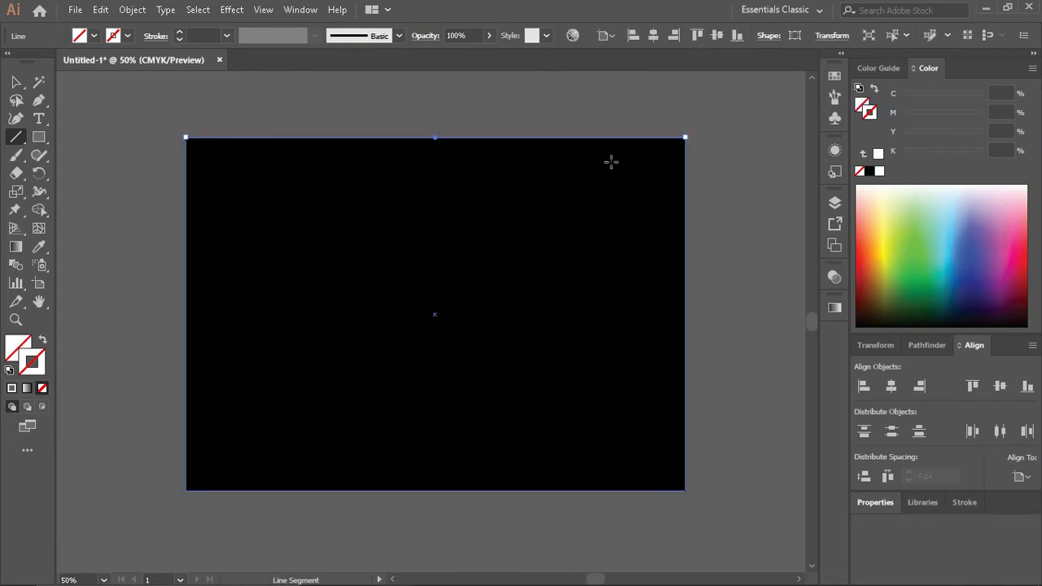
pyautogui.press('v')
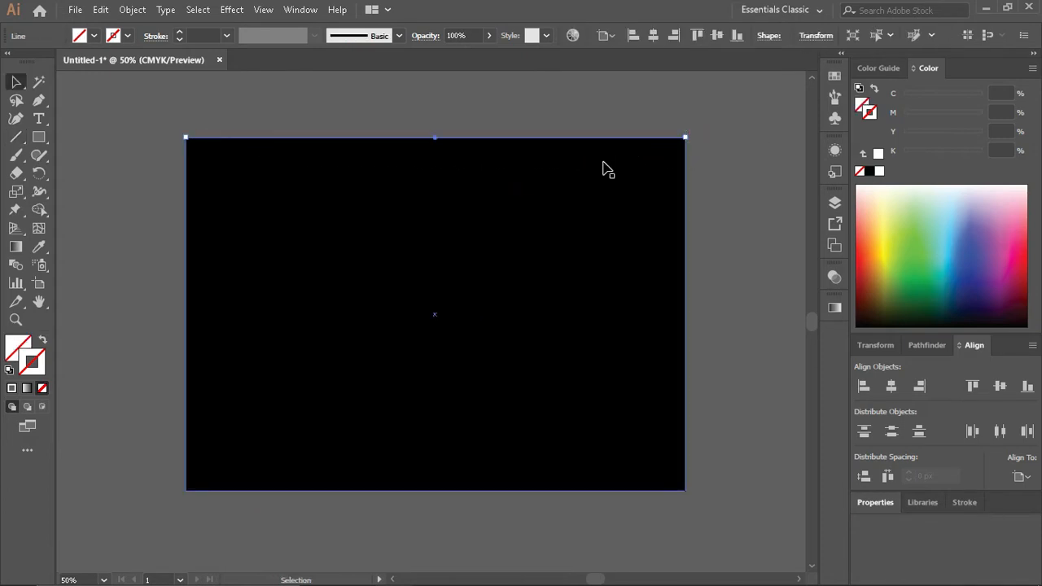
pyautogui.click(879, 171)
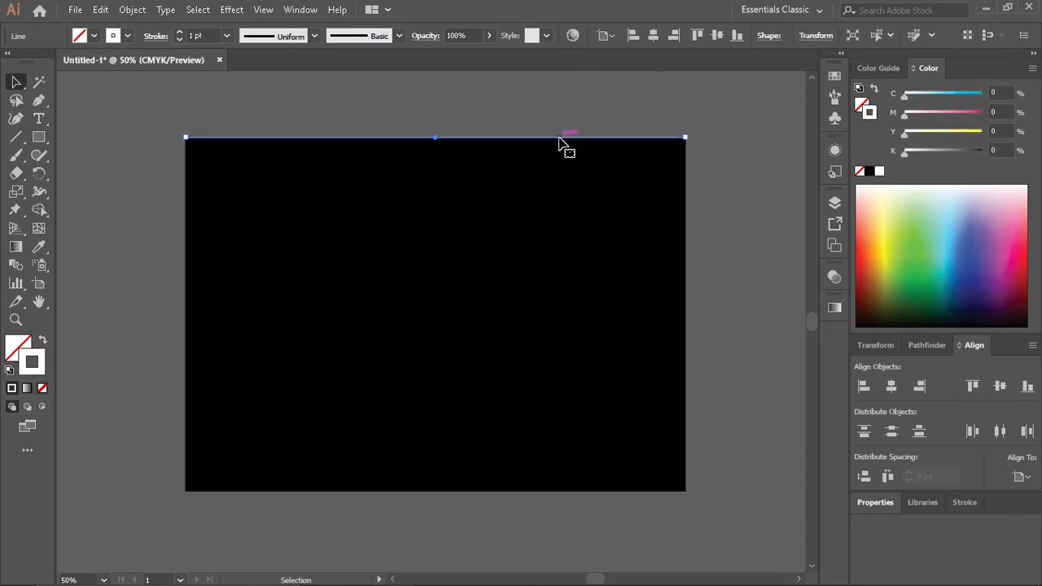
# Place a copy of the white line slightly below it and repeat the duplication until evenly spaced lines fill the rectangle down to its bottom edge
pyautogui.moveTo(559, 143); pyautogui.dragTo(561, 152)
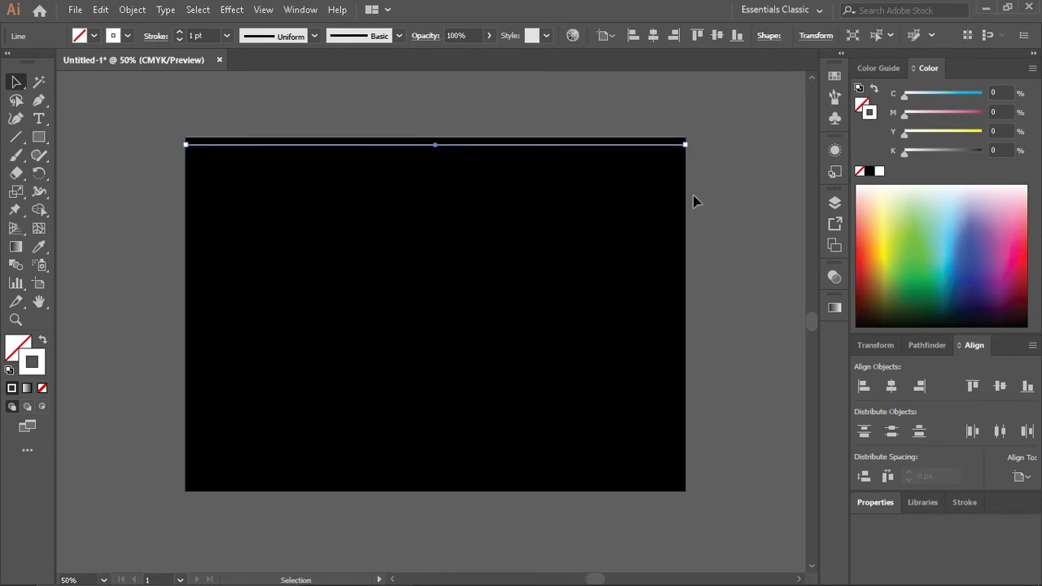
pyautogui.hotkey('ctrl', 'd')
pyautogui.hotkey('ctrl', 'd')
pyautogui.hotkey('ctrl', 'd')
pyautogui.hotkey('ctrl', 'd')
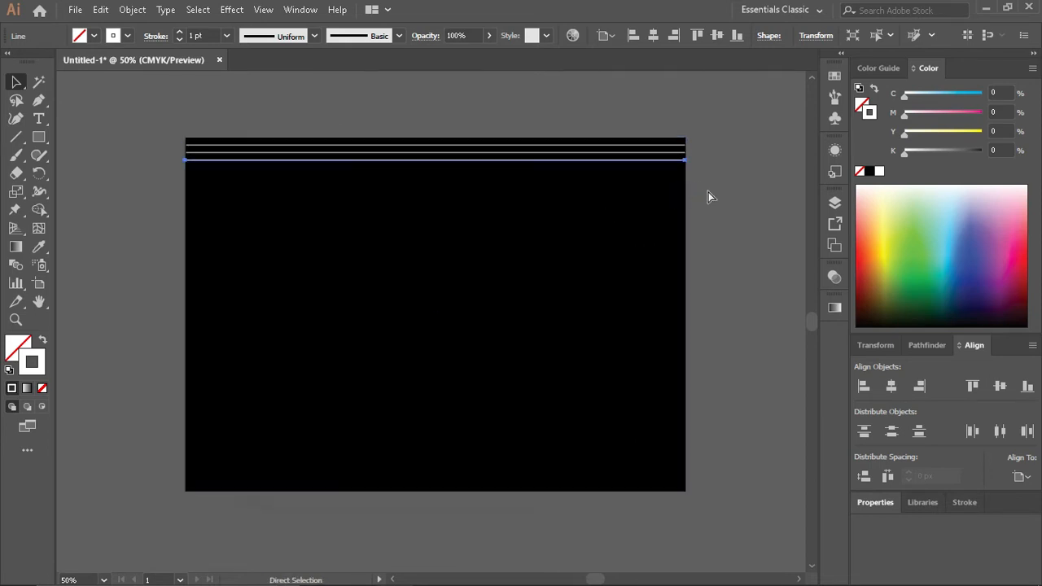
pyautogui.hotkey('ctrl', 'd')
pyautogui.hotkey('ctrl', 'd')
pyautogui.hotkey('ctrl', 'd')
pyautogui.hotkey('ctrl', 'd')
pyautogui.hotkey('ctrl', 'd')
pyautogui.hotkey('ctrl', 'd')
pyautogui.hotkey('ctrl', 'd')
pyautogui.hotkey('ctrl', 'd')
pyautogui.hotkey('ctrl', 'd')
pyautogui.hotkey('ctrl', 'd')
pyautogui.hotkey('ctrl', 'd')
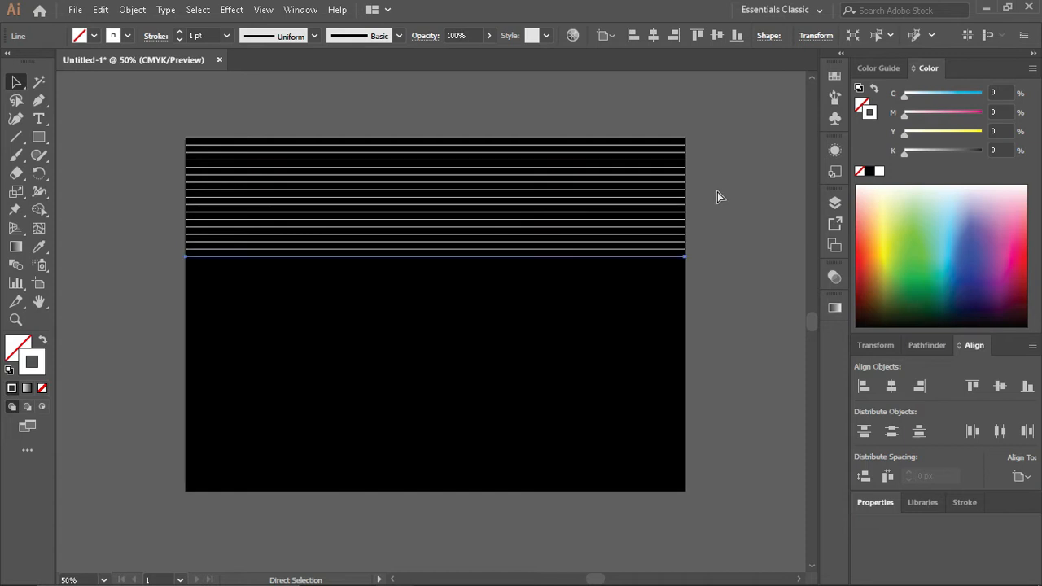
pyautogui.hotkey('ctrl', 'd')
pyautogui.hotkey('ctrl', 'd')
pyautogui.hotkey('ctrl', 'd')
pyautogui.hotkey('ctrl', 'd')
pyautogui.hotkey('ctrl', 'd')
pyautogui.hotkey('ctrl', 'd')
pyautogui.hotkey('ctrl', 'd')
pyautogui.hotkey('ctrl', 'd')
pyautogui.hotkey('ctrl', 'd')
pyautogui.hotkey('ctrl', 'd')
pyautogui.hotkey('ctrl', 'd')
pyautogui.hotkey('ctrl', 'd')
pyautogui.hotkey('ctrl', 'd')
pyautogui.hotkey('ctrl', 'd')
pyautogui.hotkey('ctrl', 'd')
pyautogui.hotkey('ctrl', 'd')
pyautogui.hotkey('ctrl', 'd')
pyautogui.hotkey('ctrl', 'd')
pyautogui.hotkey('ctrl', 'd')
pyautogui.hotkey('ctrl', 'd')
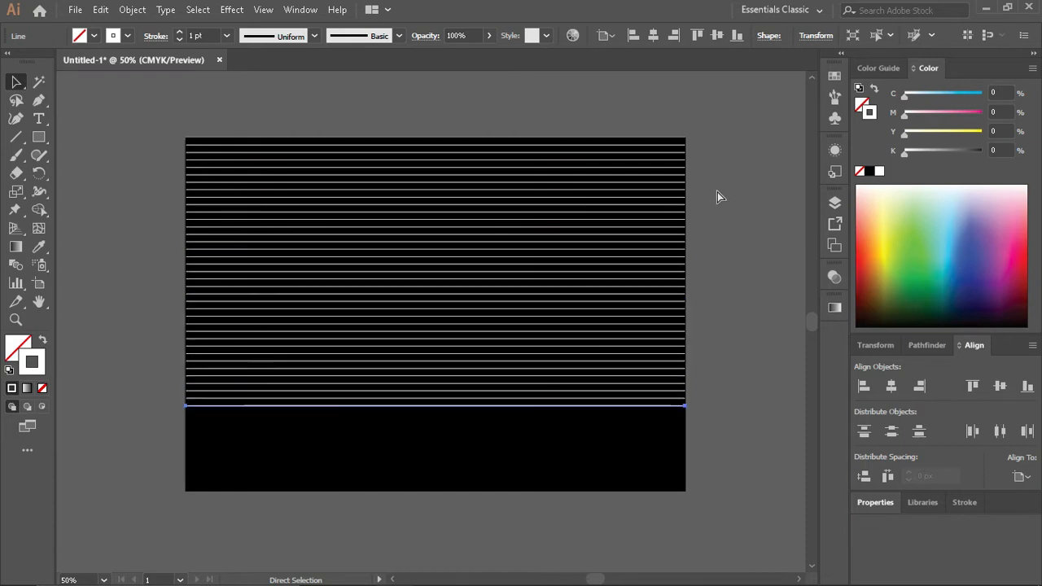
pyautogui.hotkey('ctrl', 'd')
pyautogui.hotkey('ctrl', 'd')
pyautogui.hotkey('ctrl', 'd')
pyautogui.hotkey('ctrl', 'd')
pyautogui.hotkey('ctrl', 'd')
pyautogui.hotkey('ctrl', 'd')
pyautogui.hotkey('ctrl', 'd')
pyautogui.hotkey('ctrl', 'd')
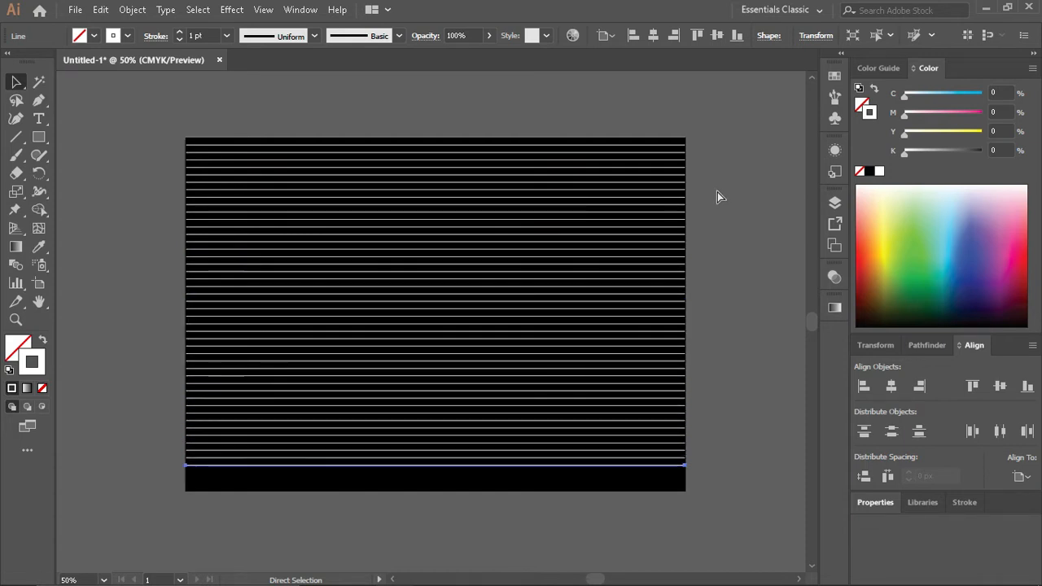
pyautogui.hotkey('ctrl', 'd')
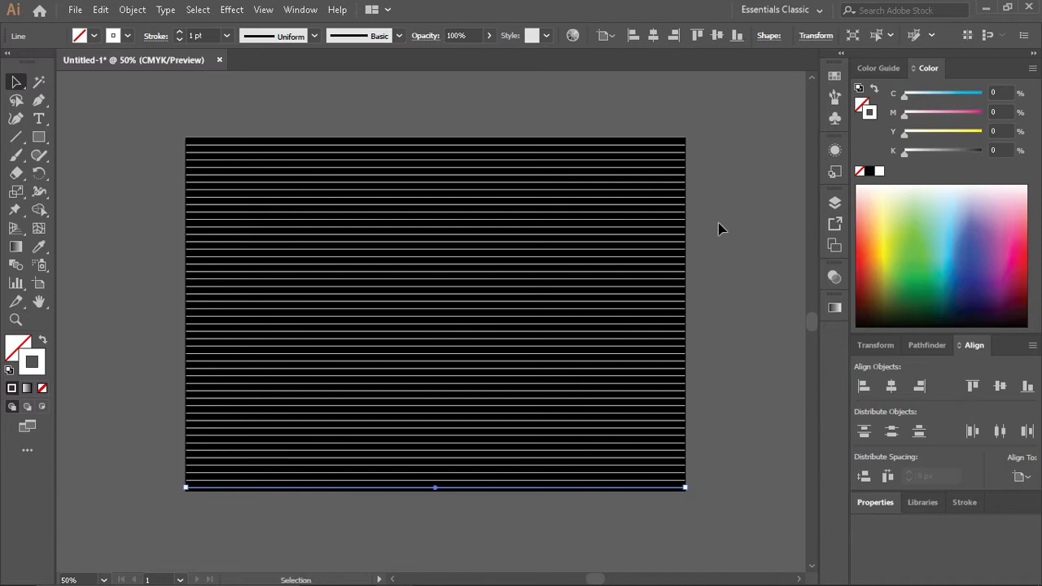
pyautogui.click(718, 230)
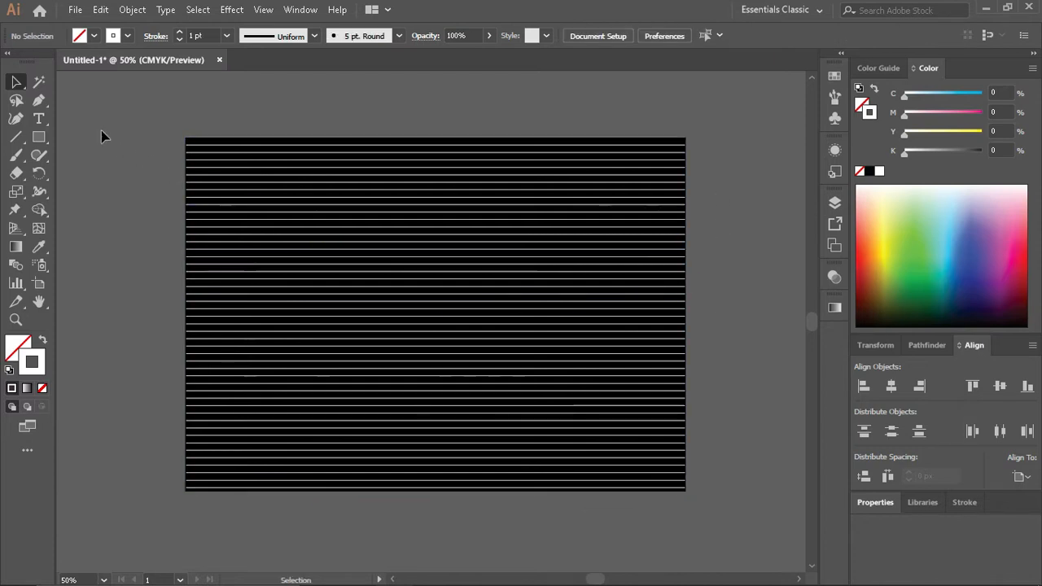
pyautogui.moveTo(547, 388); pyautogui.dragTo(749, 312)
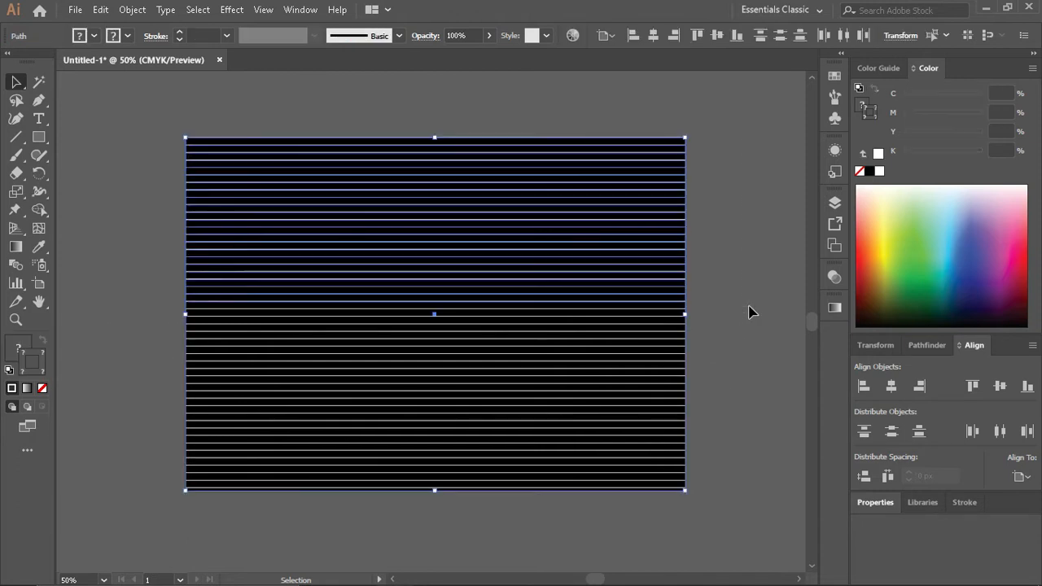
pyautogui.press('Delete')
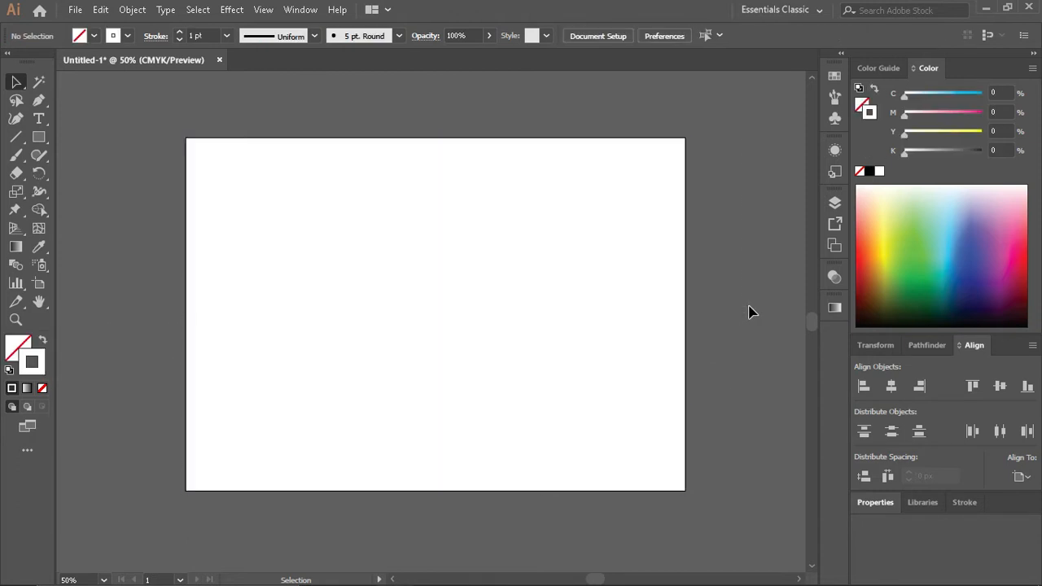
pyautogui.hotkey('ctrl', 'z')
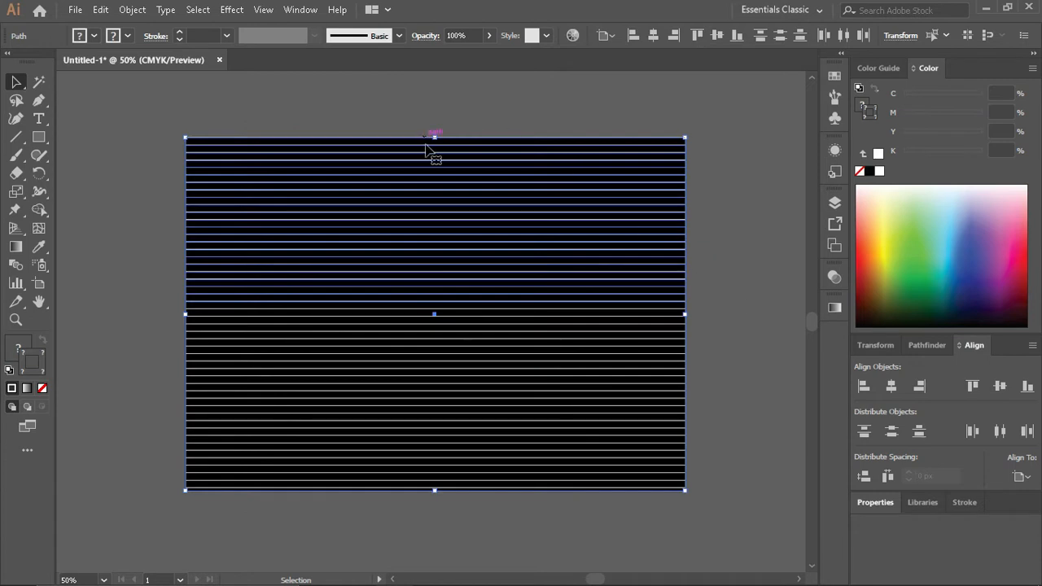
# Select only the black background rectangle and lock it so that the lines can be selected separately
pyautogui.click(497, 150)
pyautogui.click(611, 123)
pyautogui.scroll(1, 486, 151)
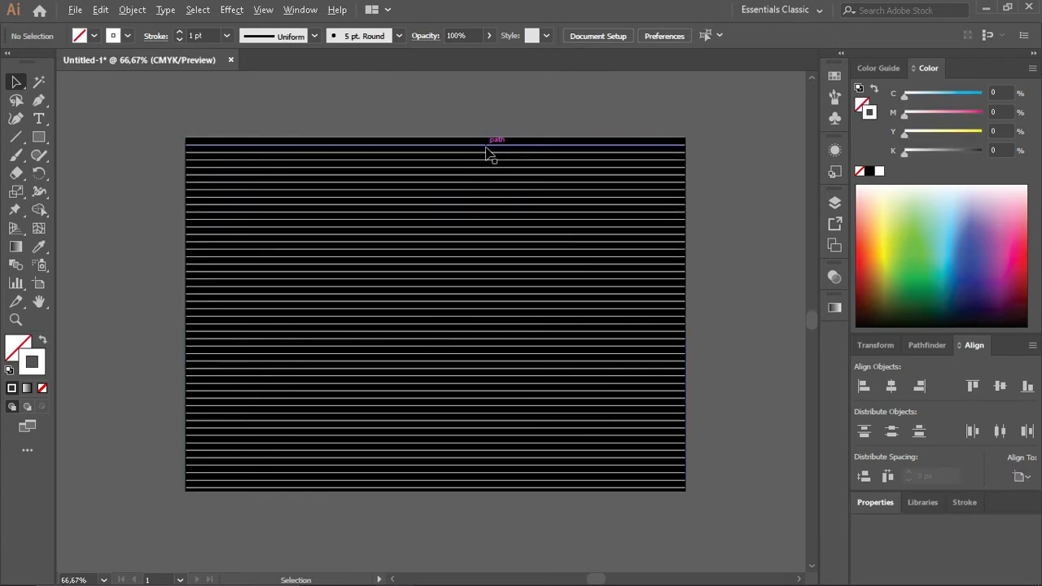
pyautogui.click(503, 166)
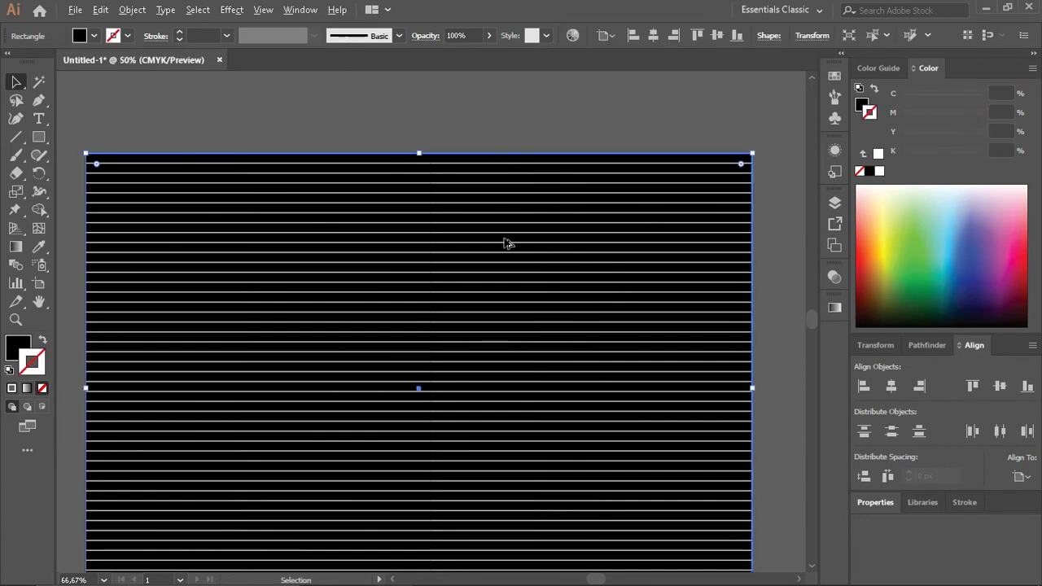
pyautogui.scroll(-2, 508, 243)
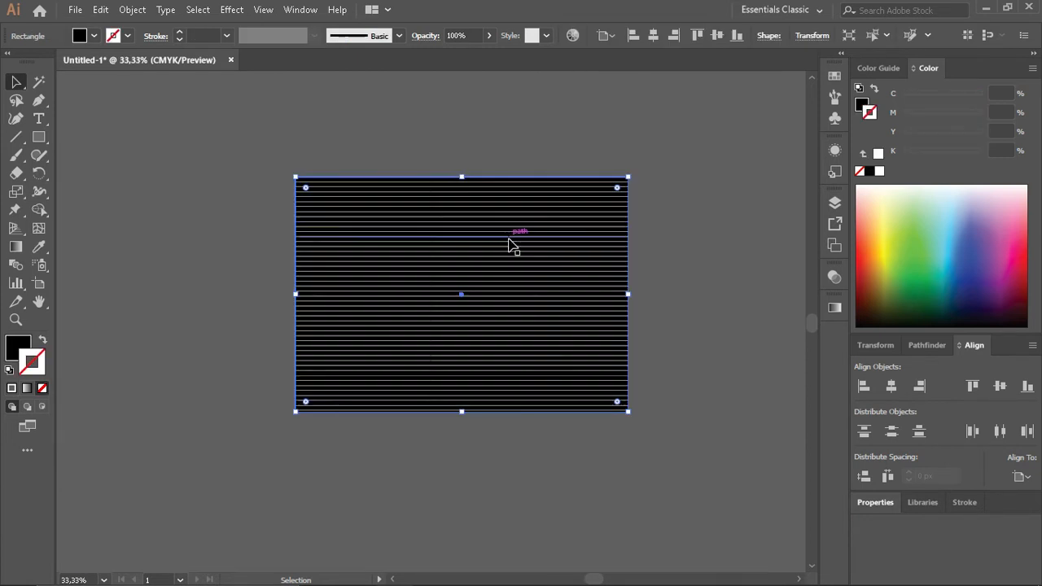
pyautogui.click(130, 9)
pyautogui.moveTo(236, 61)
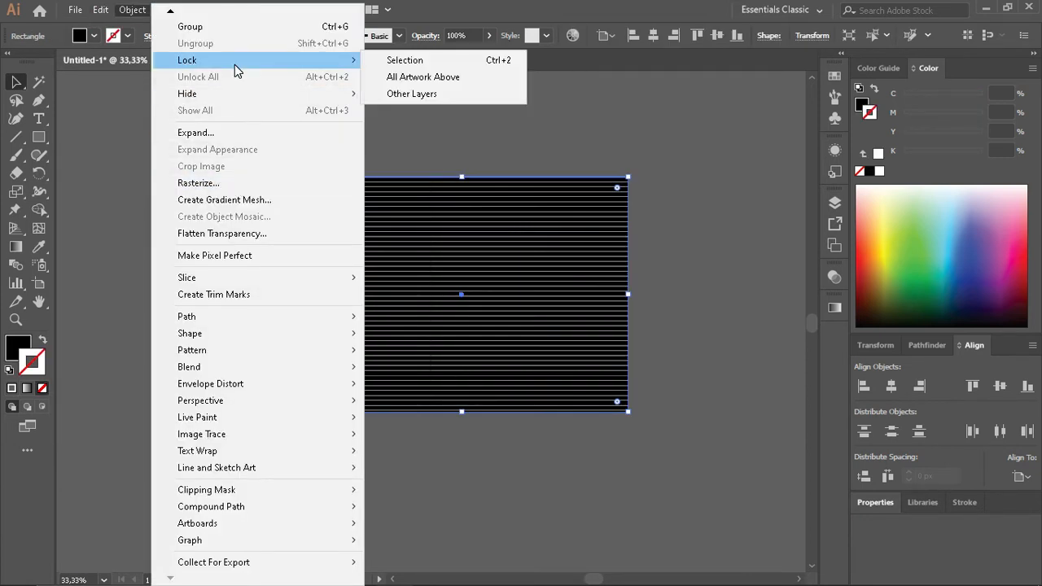
pyautogui.click(400, 62)
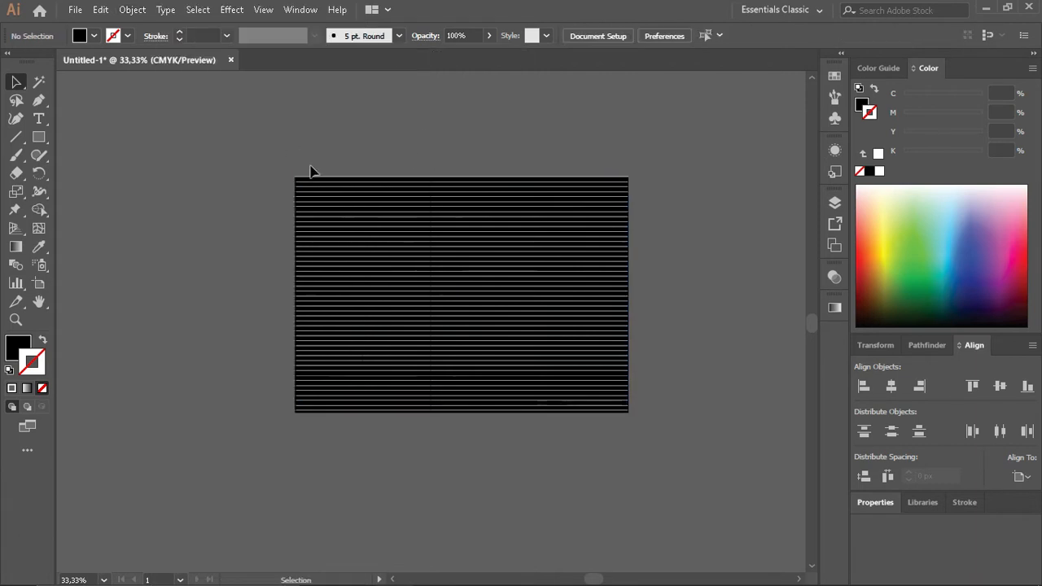
# Delete the lines covering roughly the upper 40% of the rectangle and select all the remaining lines
pyautogui.moveTo(286, 138); pyautogui.dragTo(530, 277)
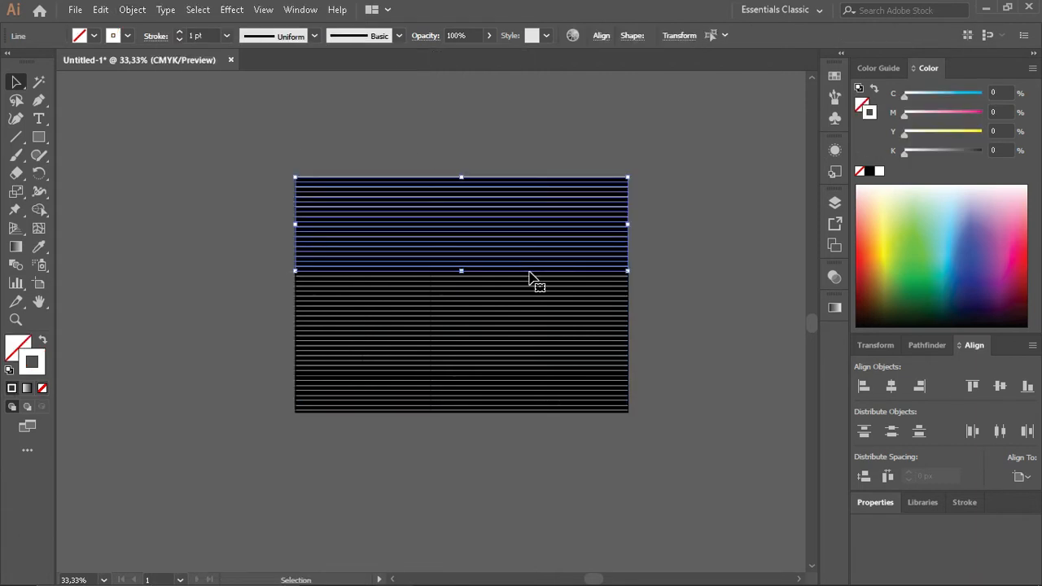
pyautogui.press('Delete')
pyautogui.scroll(2, 530, 279)
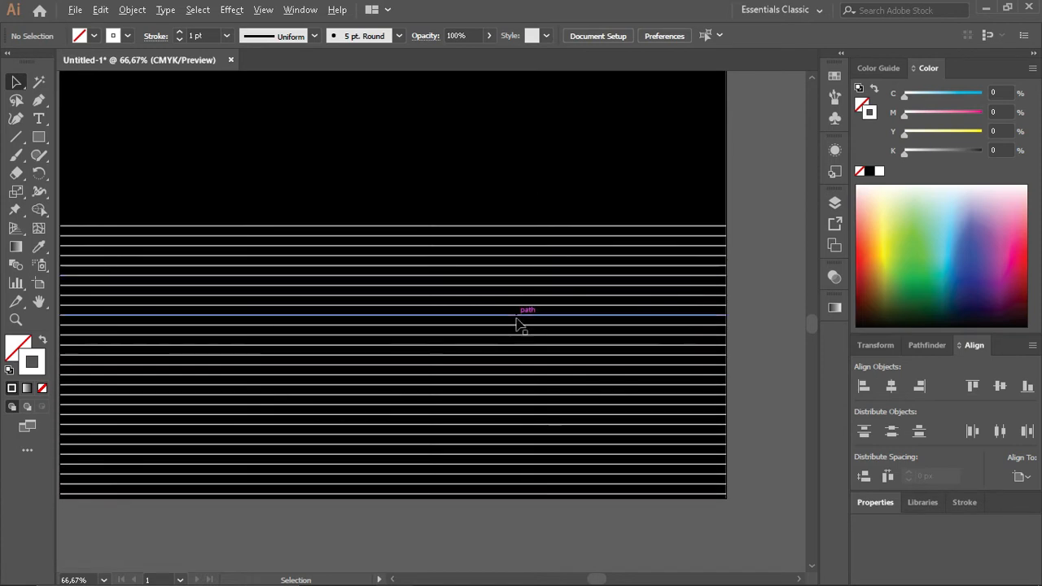
pyautogui.scroll(1, 518, 323)
pyautogui.scroll(-1, 516, 323)
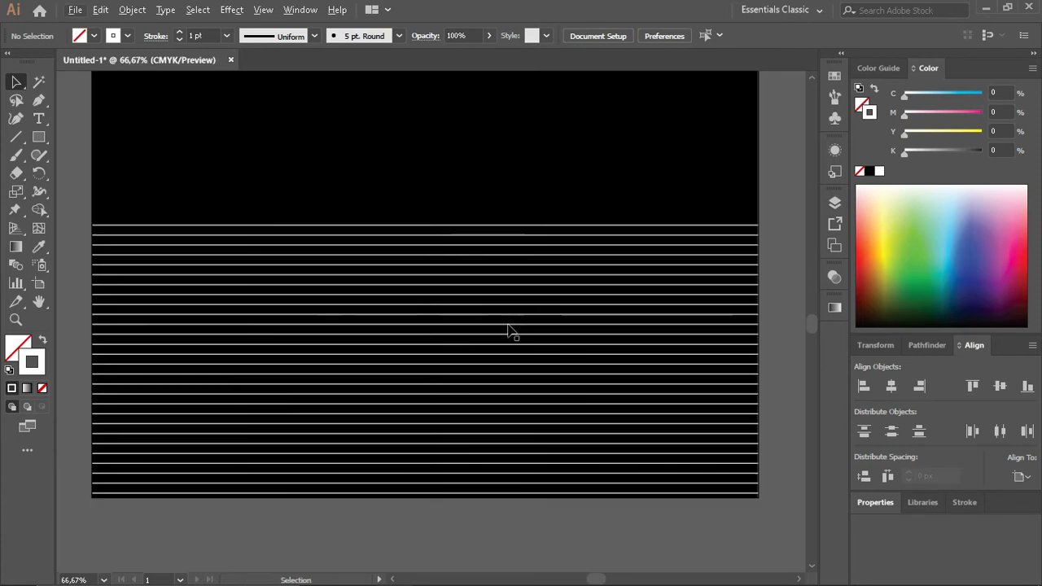
pyautogui.moveTo(90, 178); pyautogui.dragTo(564, 493)
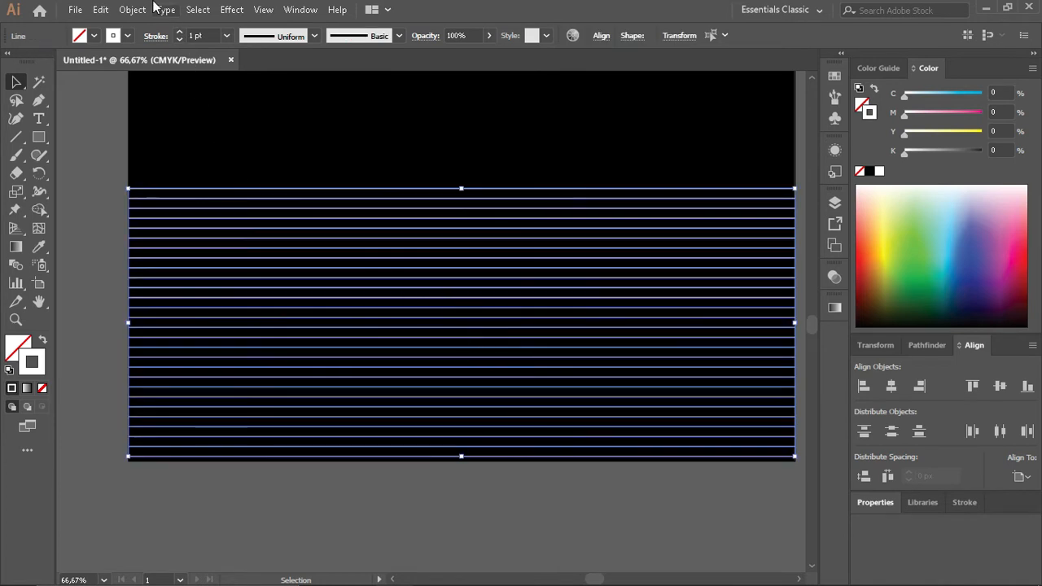
pyautogui.click(128, 10)
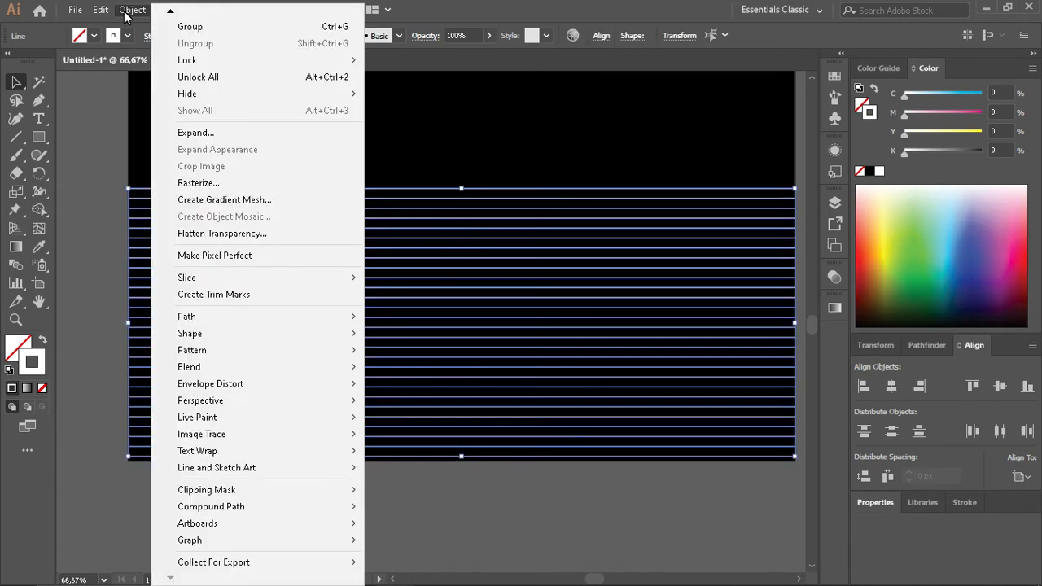
pyautogui.moveTo(309, 382)
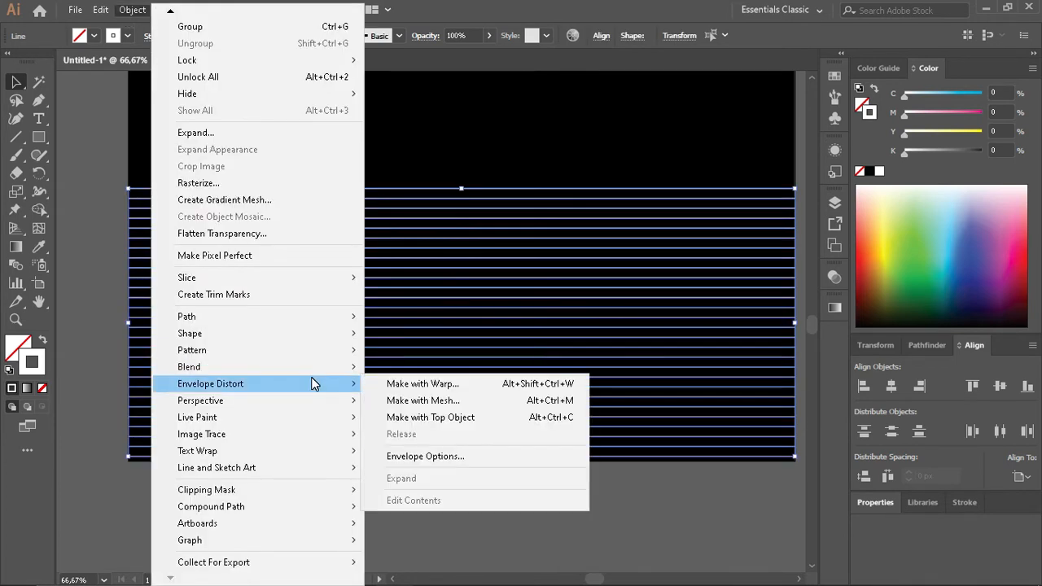
pyautogui.click(458, 389)
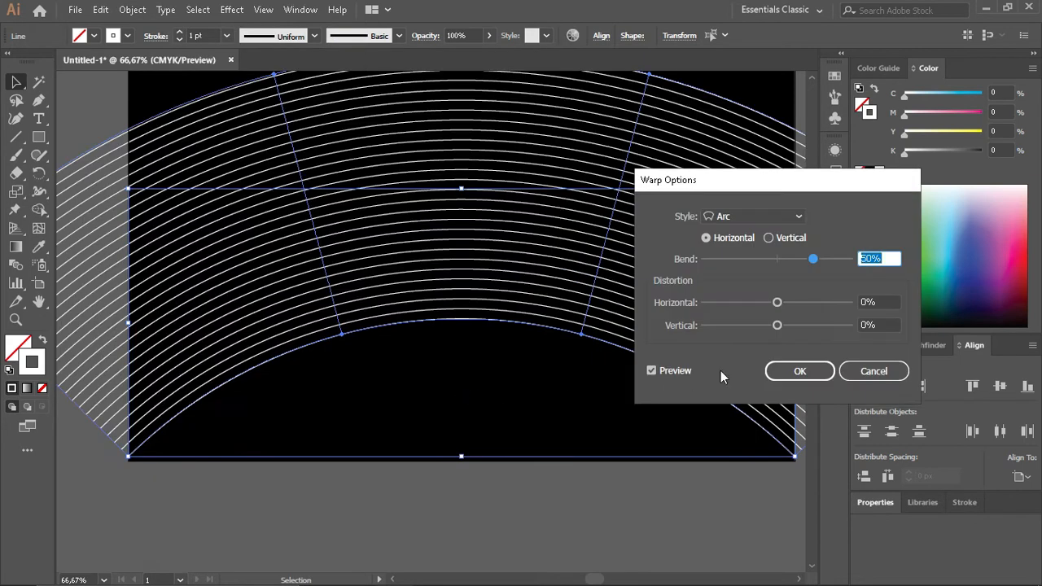
pyautogui.click(872, 371)
# Apply an envelope distort mesh with 5 rows and 5 columns to the selected lines
pyautogui.click(133, 10)
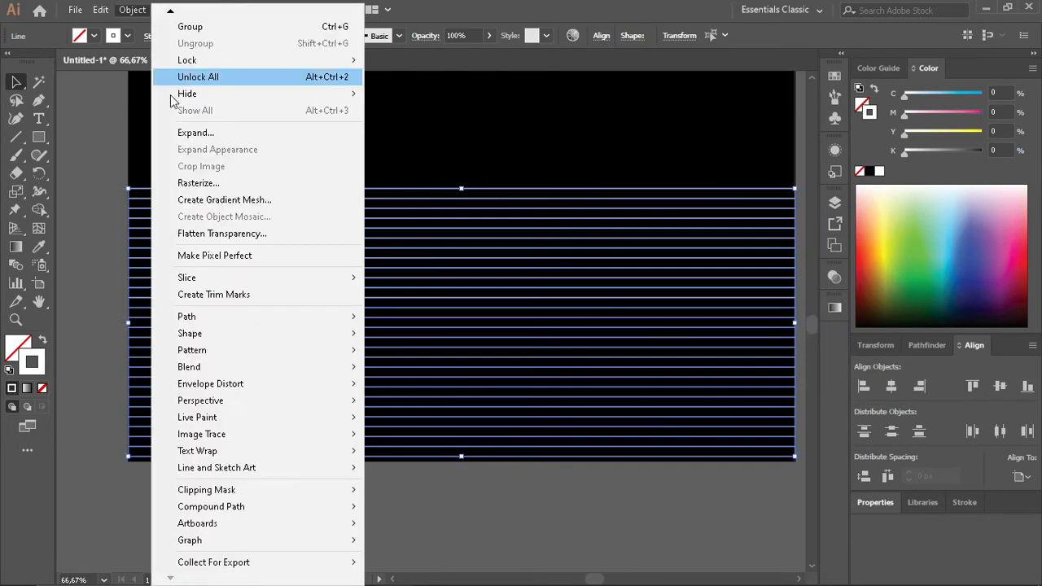
pyautogui.moveTo(358, 386)
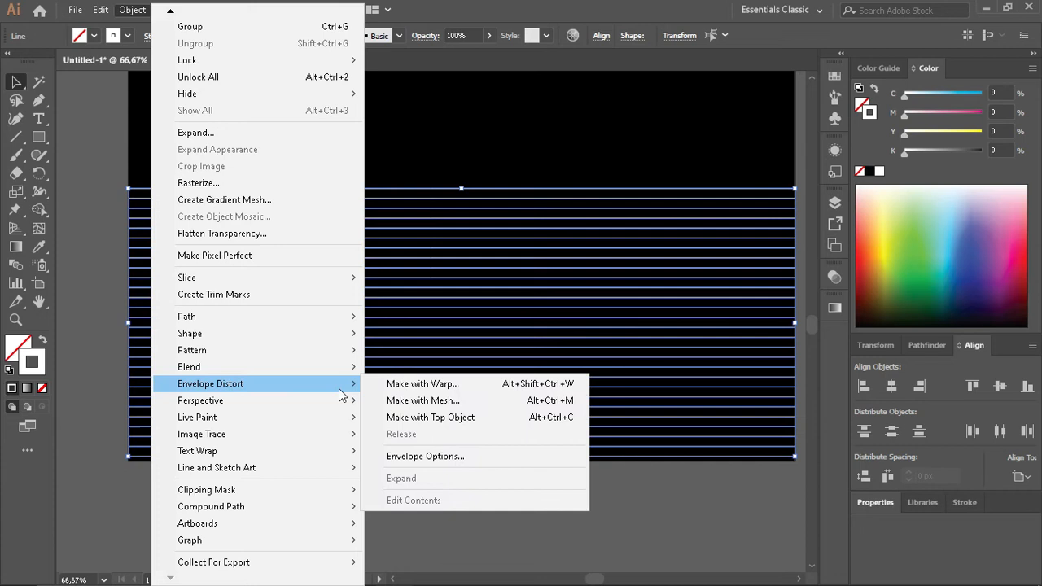
pyautogui.click(434, 401)
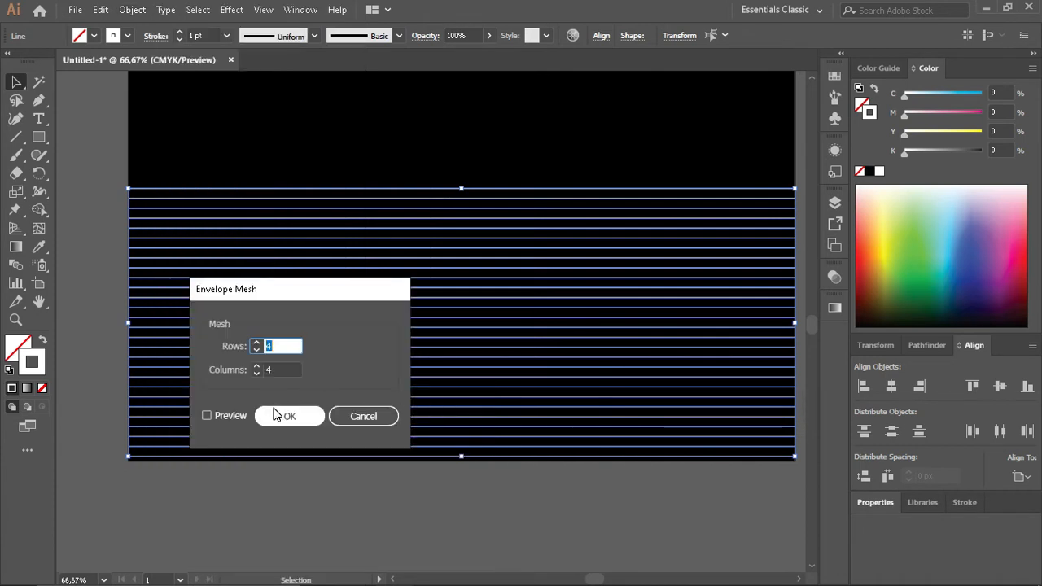
pyautogui.click(256, 366)
pyautogui.click(310, 418)
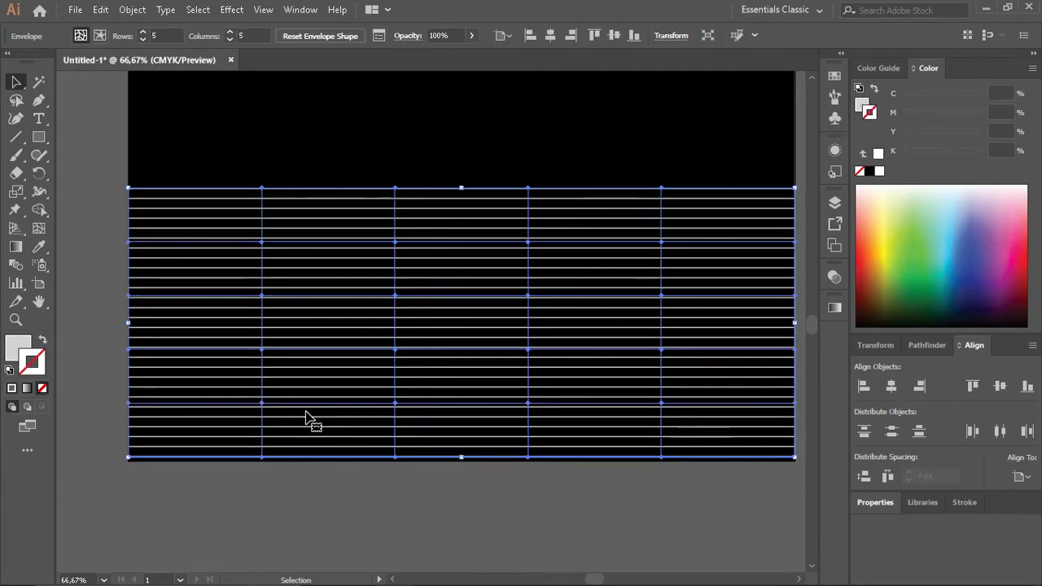
# Shape the mesh's top edge into a wave with Direct Selection, lowering the second, fourth and last points and raising the third slightly
pyautogui.scroll(-1, 306, 413)
pyautogui.hscroll(1, 306, 414)
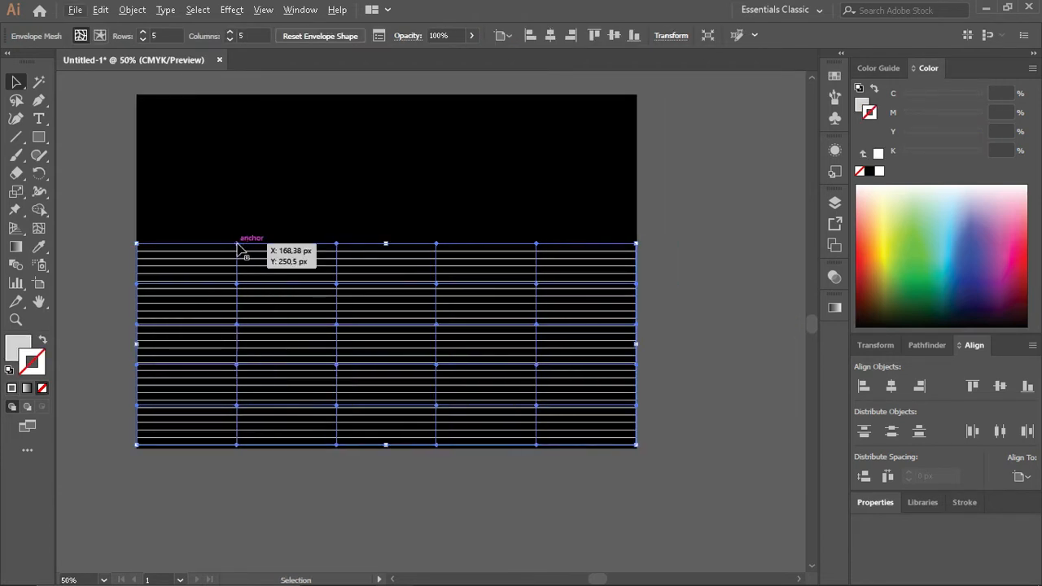
pyautogui.moveTo(15, 83); pyautogui.dragTo(89, 85)
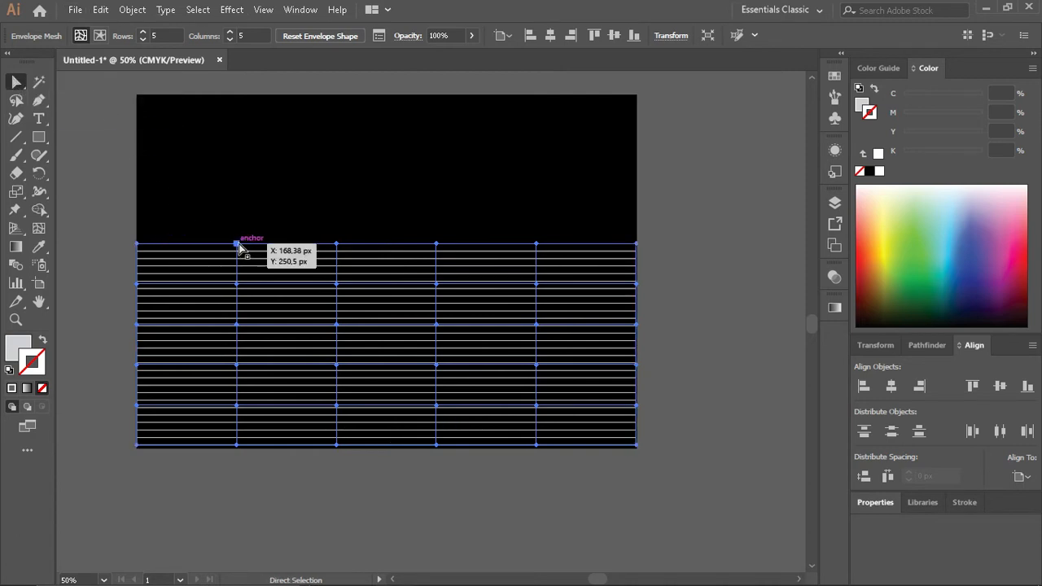
pyautogui.moveTo(237, 243); pyautogui.dragTo(223, 263)
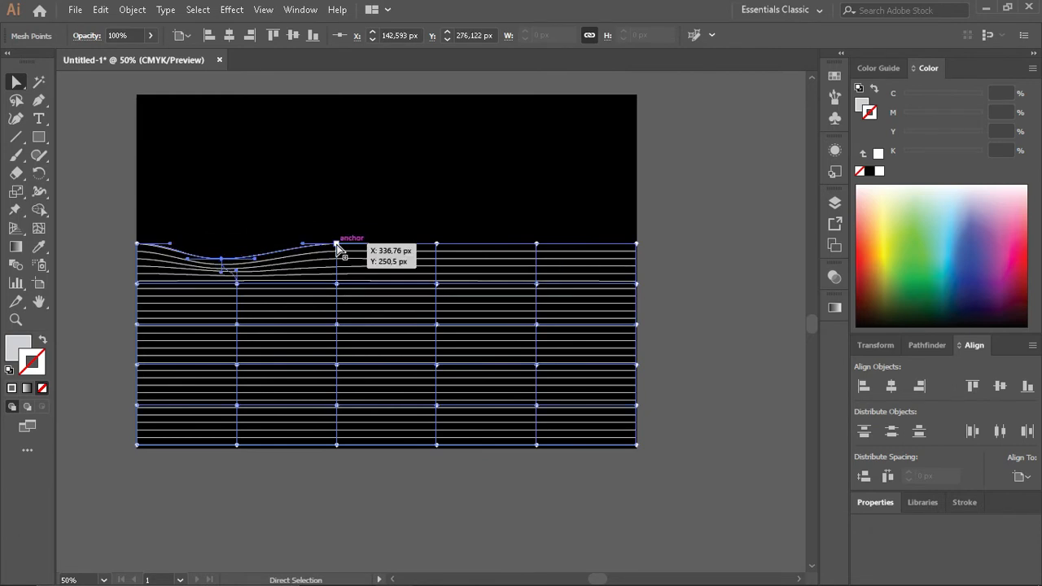
pyautogui.click(337, 244)
pyautogui.moveTo(337, 244); pyautogui.dragTo(337, 237)
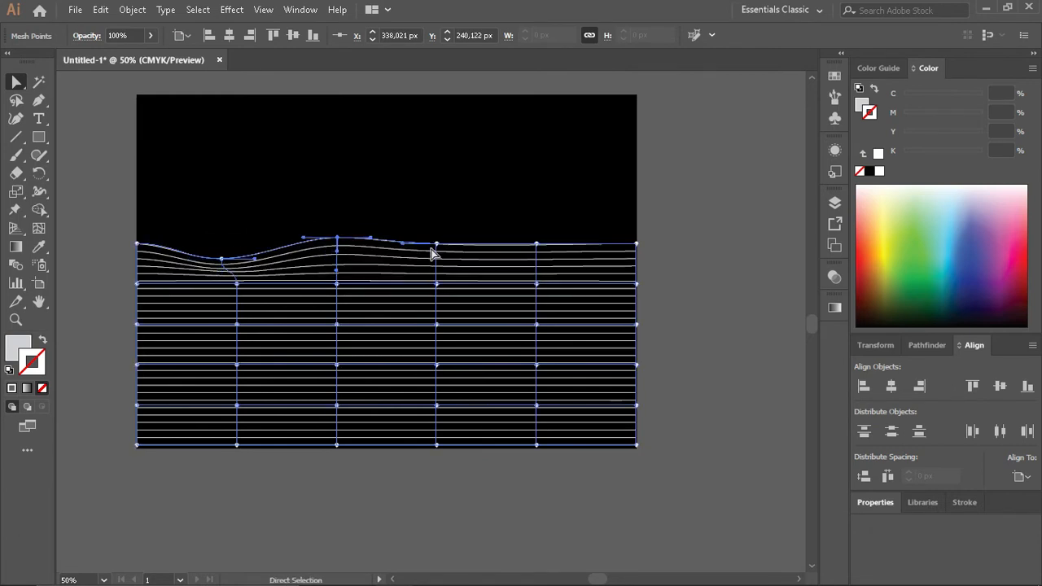
pyautogui.click(437, 243)
pyautogui.moveTo(436, 243); pyautogui.dragTo(439, 262)
pyautogui.moveTo(637, 244); pyautogui.dragTo(638, 275)
# Displace interior mesh points of the line pattern in varying directions to bend the lower lines into irregular waves, and deselect the mesh
pyautogui.moveTo(536, 284); pyautogui.dragTo(515, 303)
pyautogui.click(535, 324)
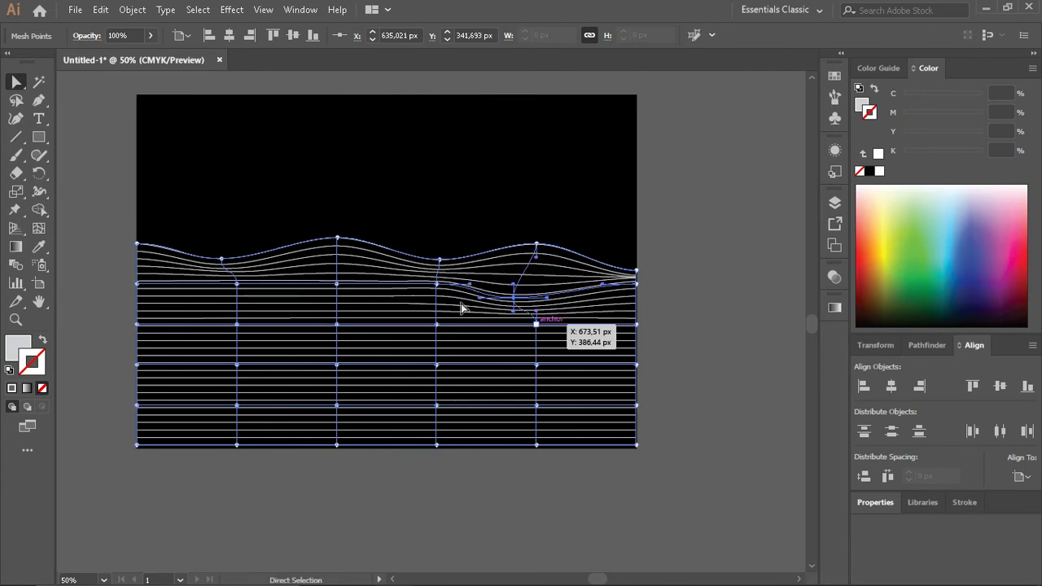
pyautogui.moveTo(432, 329); pyautogui.dragTo(453, 328)
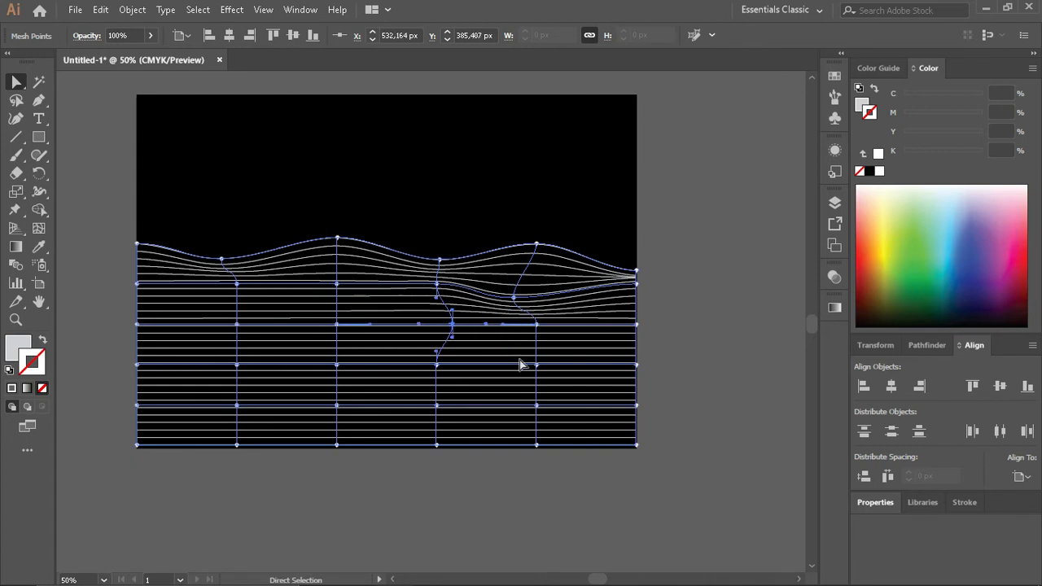
pyautogui.moveTo(535, 365); pyautogui.dragTo(559, 400)
pyautogui.moveTo(436, 407); pyautogui.dragTo(420, 352)
pyautogui.moveTo(337, 365); pyautogui.dragTo(355, 289)
pyautogui.click(334, 324)
pyautogui.moveTo(241, 292); pyautogui.dragTo(205, 398)
pyautogui.moveTo(333, 407)
pyautogui.mouseDown()
pyautogui.moveTo(342, 399)
pyautogui.moveTo(326, 406)
pyautogui.mouseUp()
pyautogui.click(358, 472)
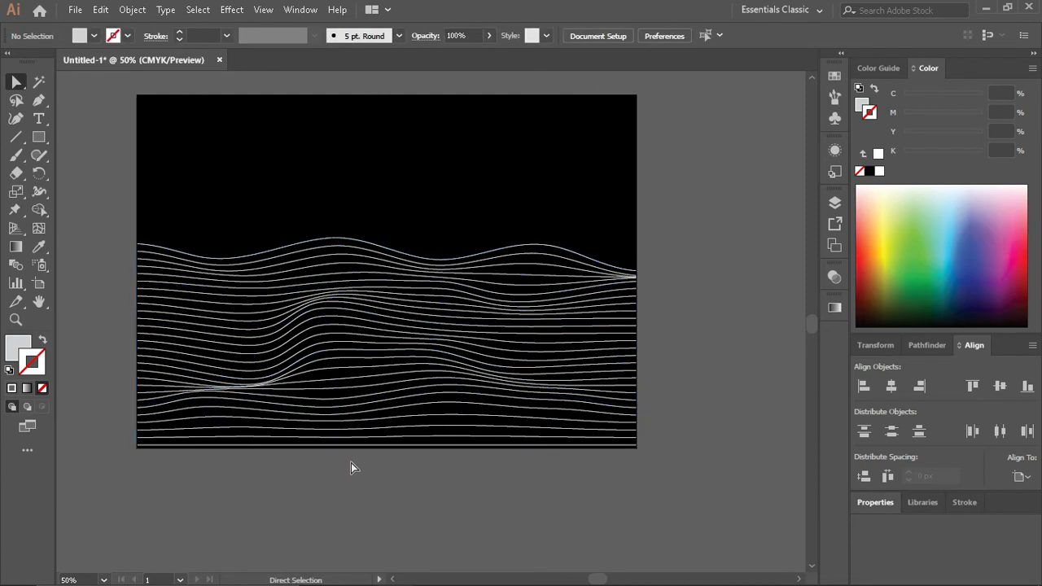
# Place a point text object on the empty black area above the waves and fill it with white
pyautogui.scroll(3, 666, 303)
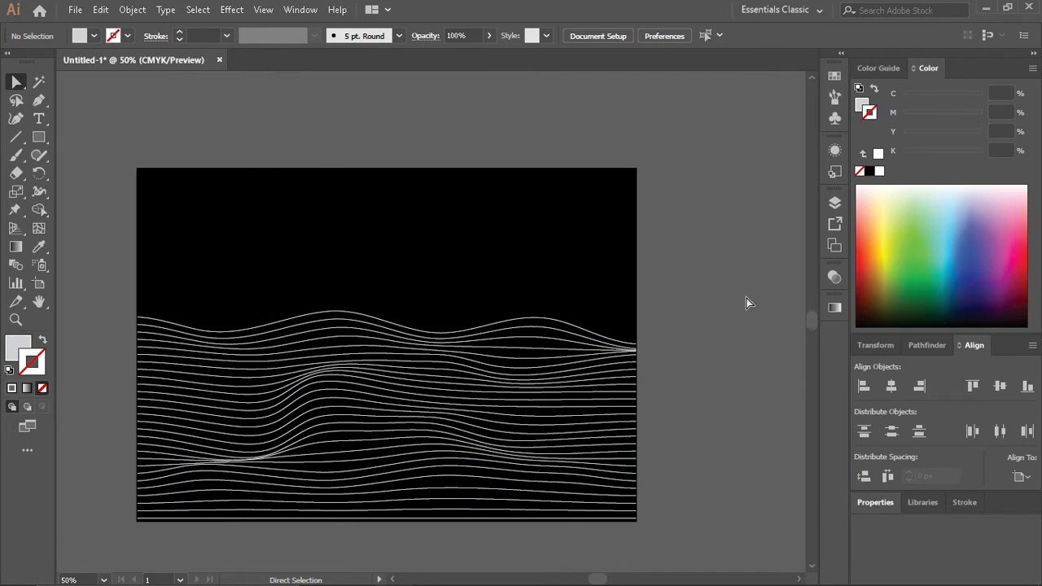
pyautogui.scroll(2, 747, 302)
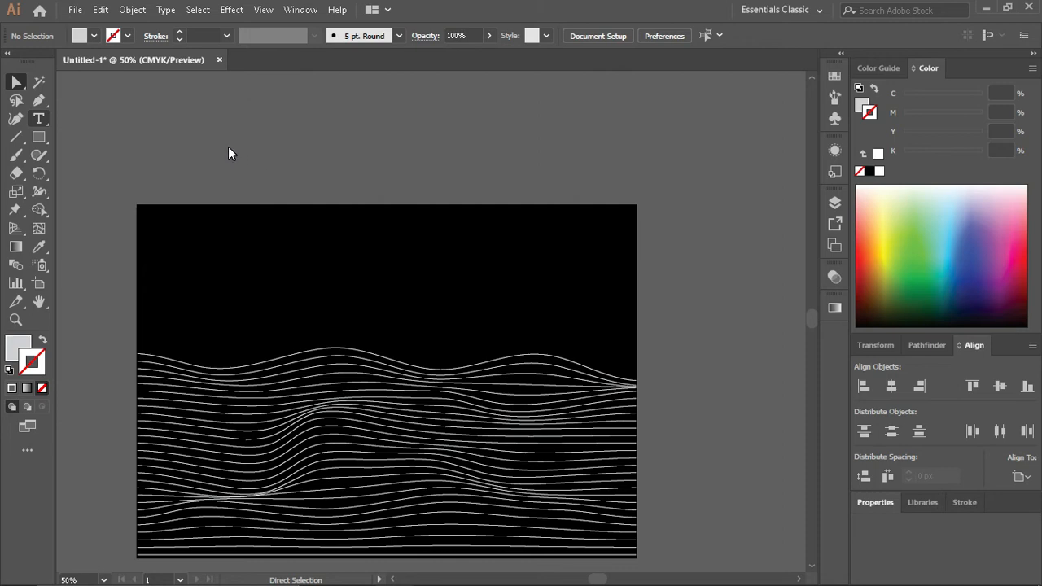
pyautogui.press('t')
pyautogui.click(239, 258)
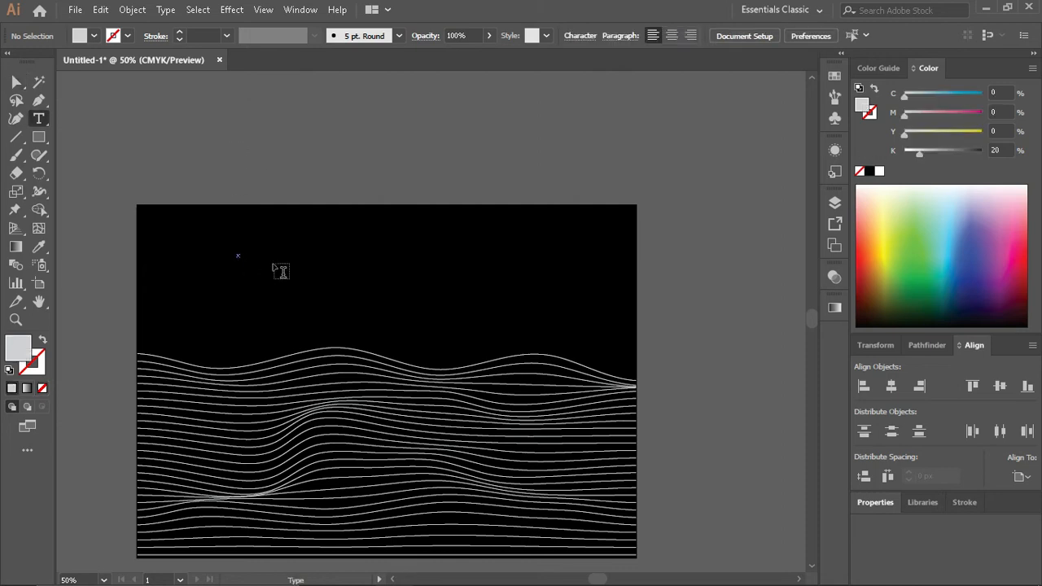
pyautogui.click(16, 83)
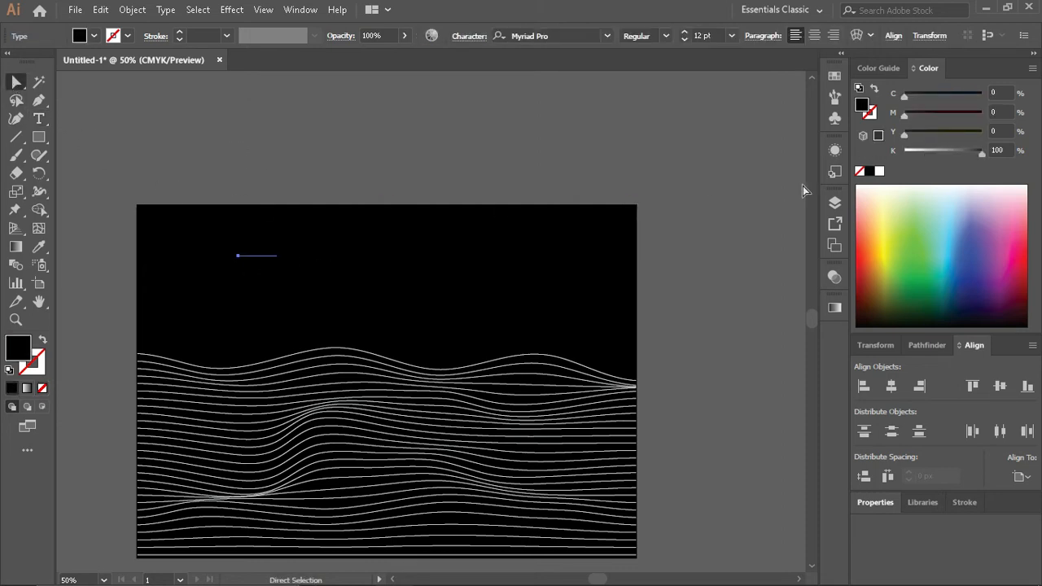
pyautogui.click(879, 171)
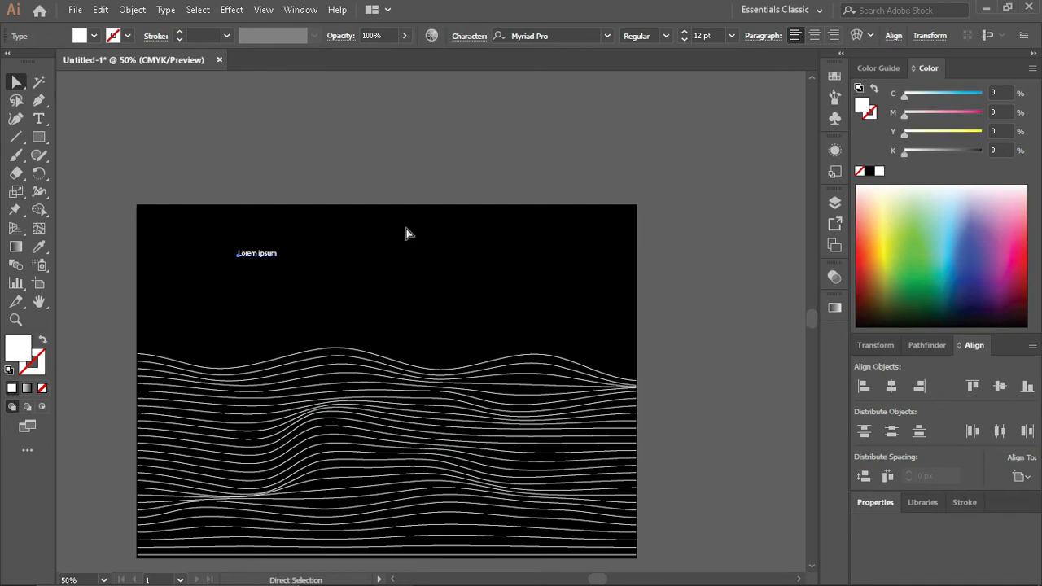
# Enlarge the placeholder text to about 51 pt
pyautogui.click(272, 257)
pyautogui.click(284, 259)
pyautogui.moveTo(277, 259); pyautogui.dragTo(404, 292)
pyautogui.doubleClick(357, 278)
pyautogui.write('da')
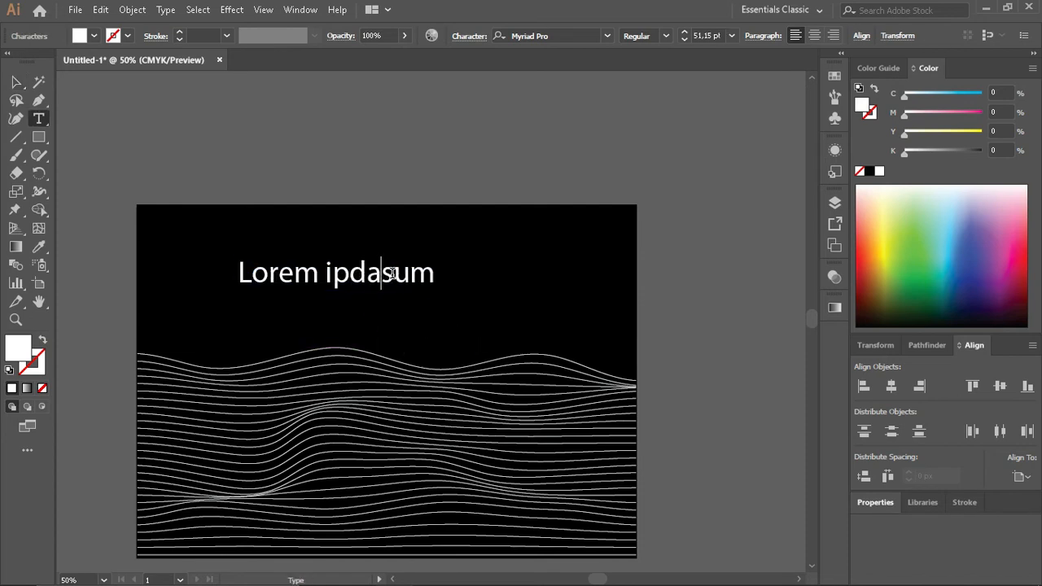
pyautogui.press('Escape')
pyautogui.tripleClick(392, 274)
pyautogui.write('dyinamic')
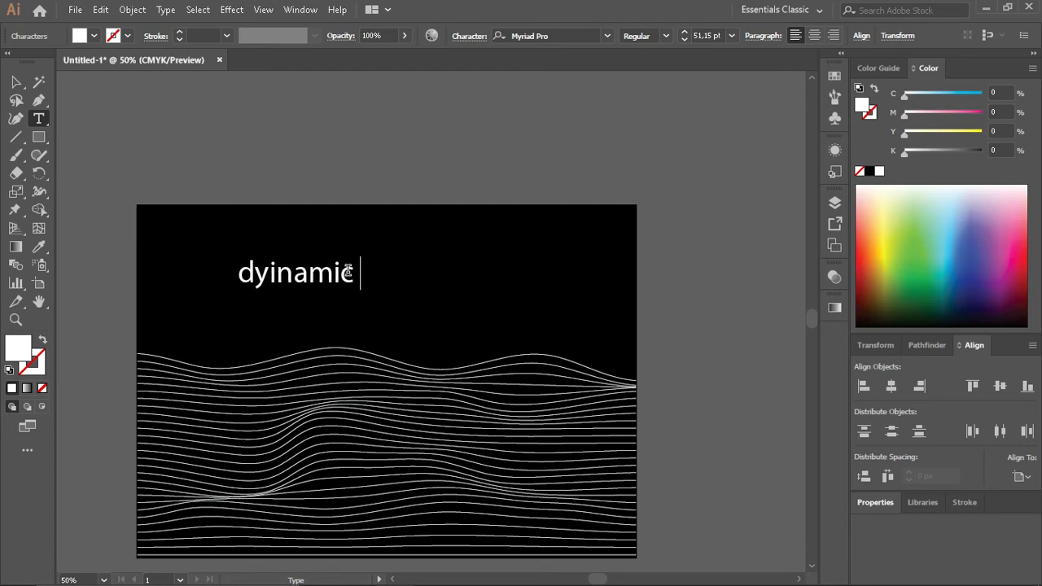
pyautogui.press('BackSpace')
pyautogui.press('BackSpace')
pyautogui.press('BackSpace')
pyautogui.press('BackSpace')
pyautogui.press('BackSpace')
pyautogui.press('BackSpace')
pyautogui.press('BackSpace')
pyautogui.press('BackSpace')
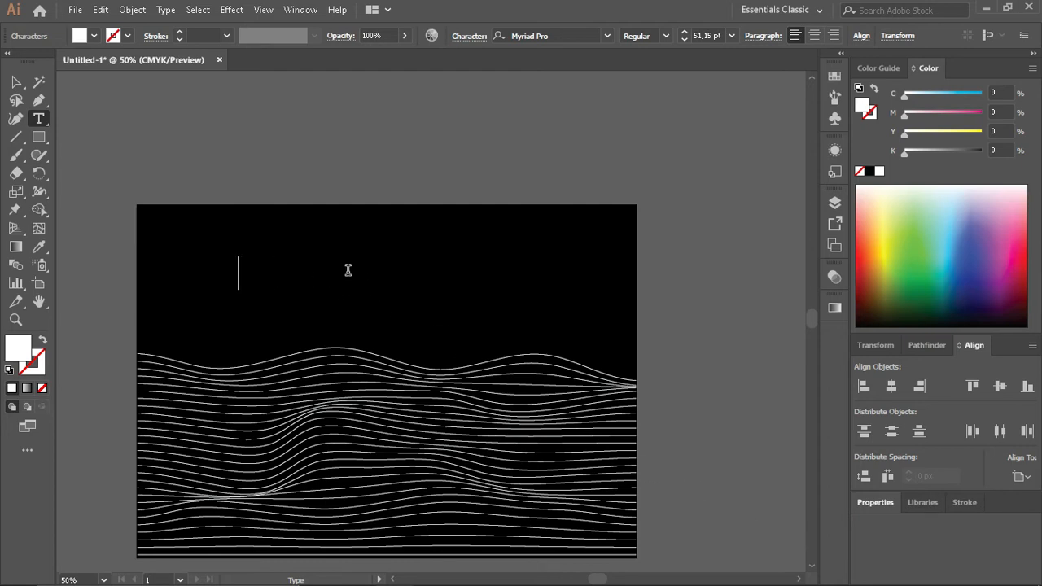
# Enter WAVE in capitals as the text and enlarge it to about 113 pt above the waves
pyautogui.write('w')
pyautogui.press('BackSpace')
pyautogui.write('WAVE')
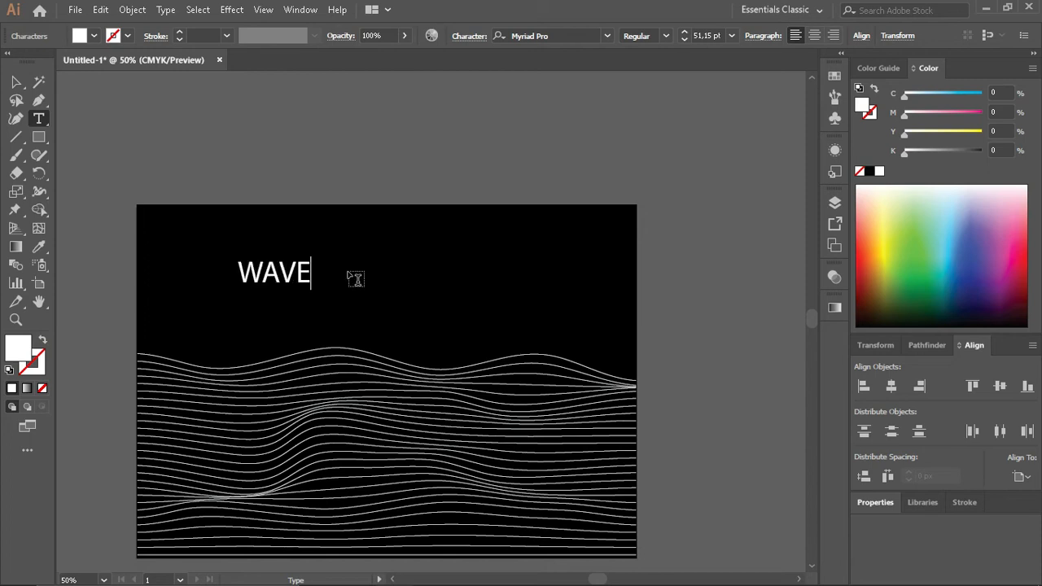
pyautogui.click(15, 81)
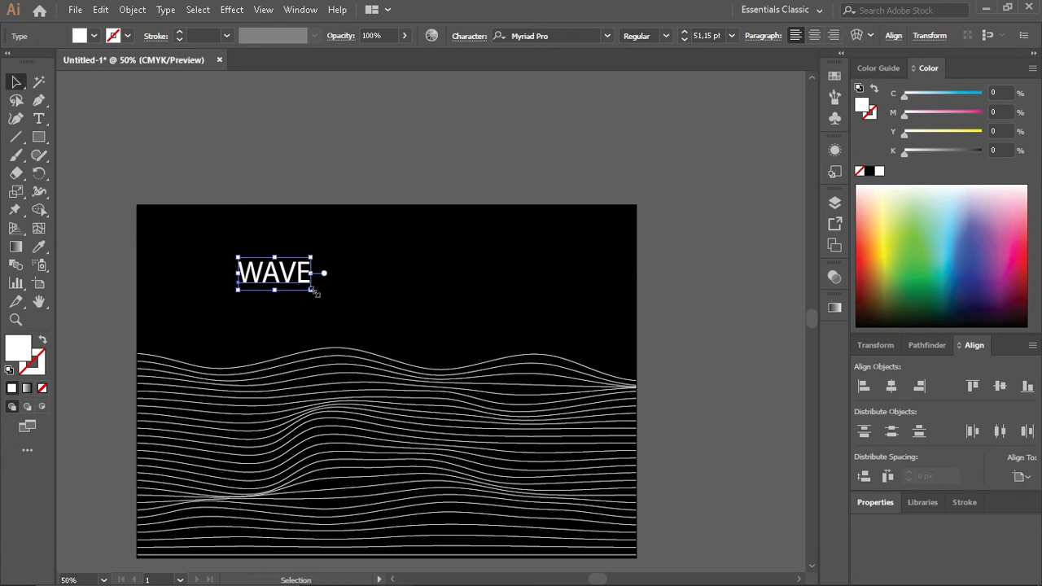
pyautogui.moveTo(314, 294); pyautogui.dragTo(441, 305)
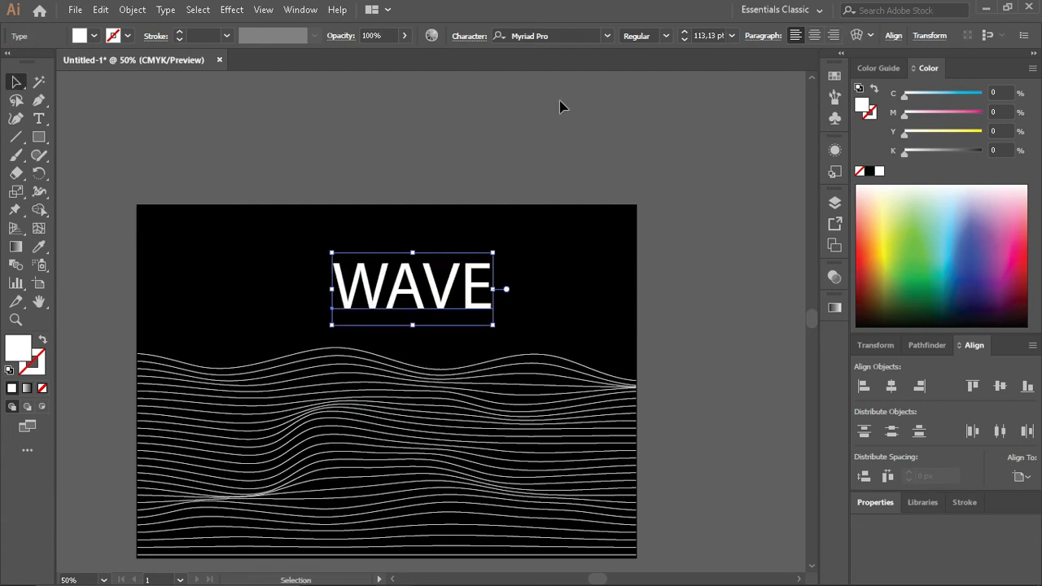
# Set the WAVE text's font to Geometria Heavy and center it horizontally on the artboard
pyautogui.click(562, 36)
pyautogui.write('GE')
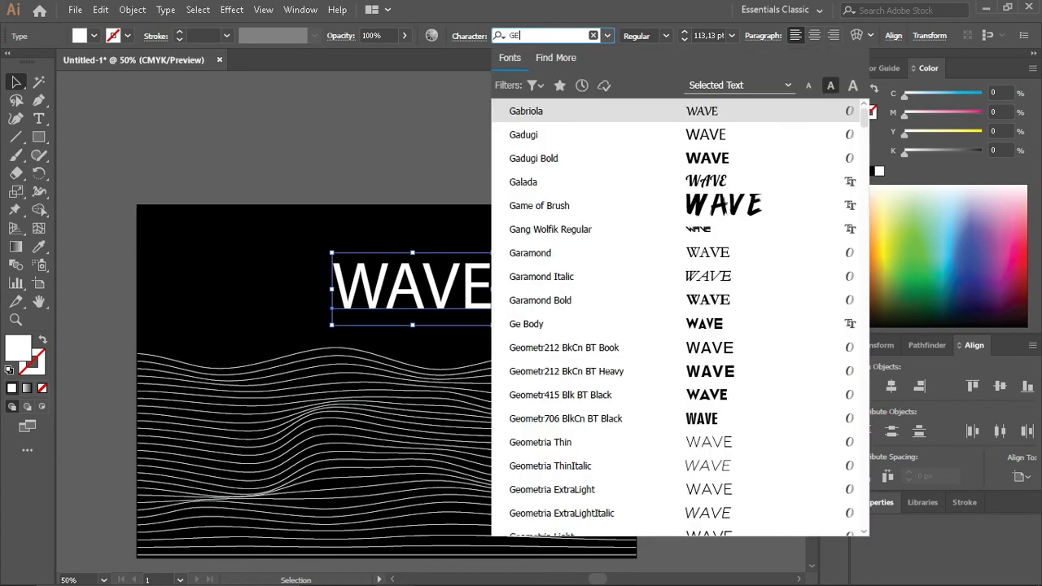
pyautogui.write('I')
pyautogui.press('BackSpace')
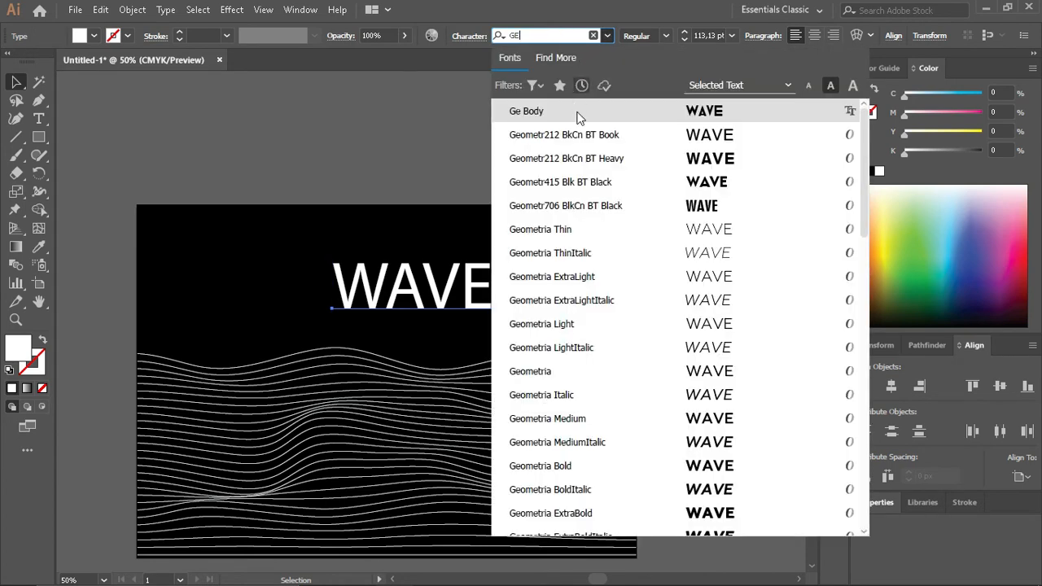
pyautogui.scroll(-2, 606, 463)
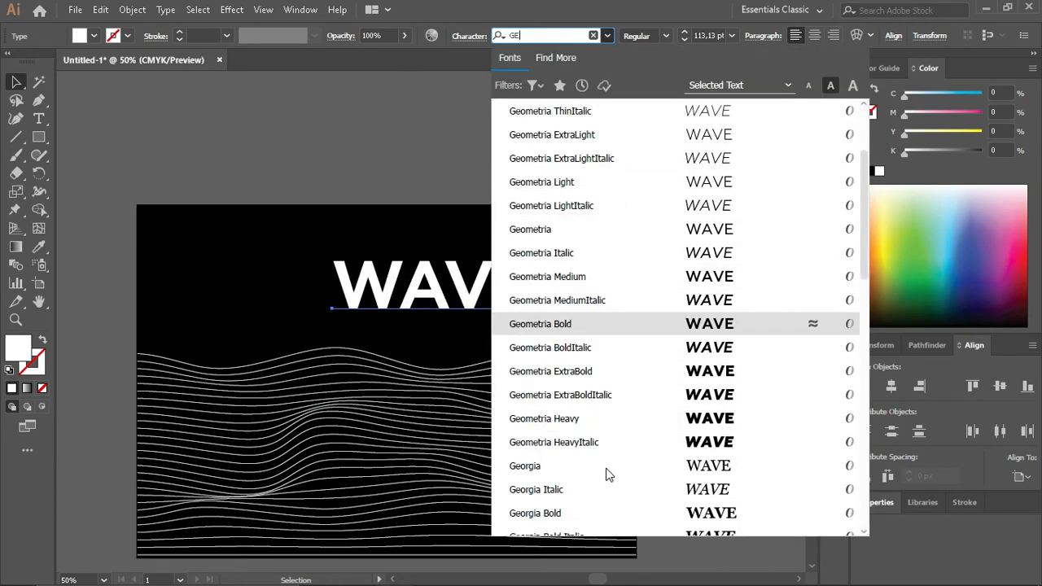
pyautogui.click(595, 419)
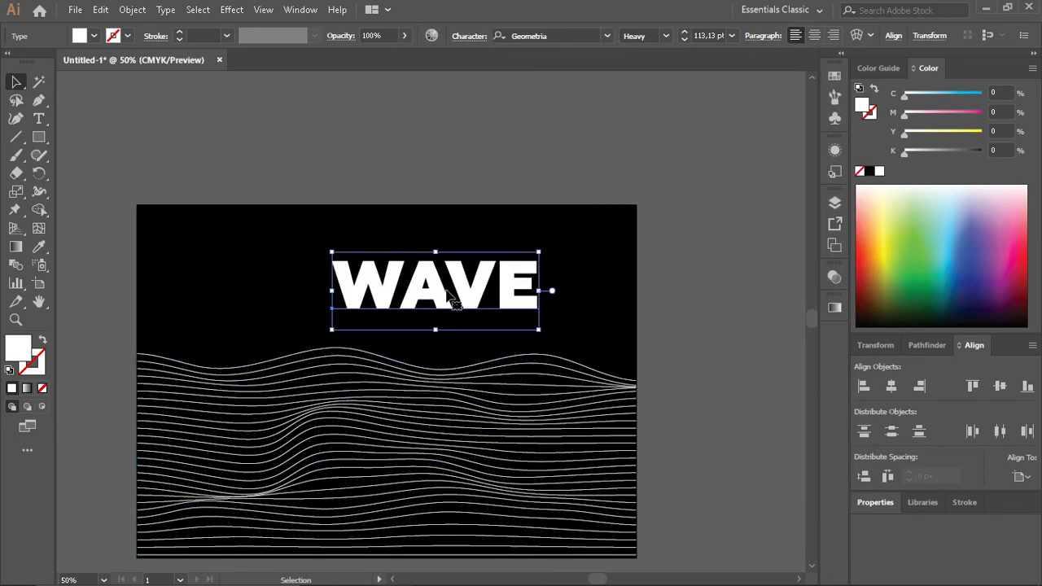
pyautogui.click(891, 386)
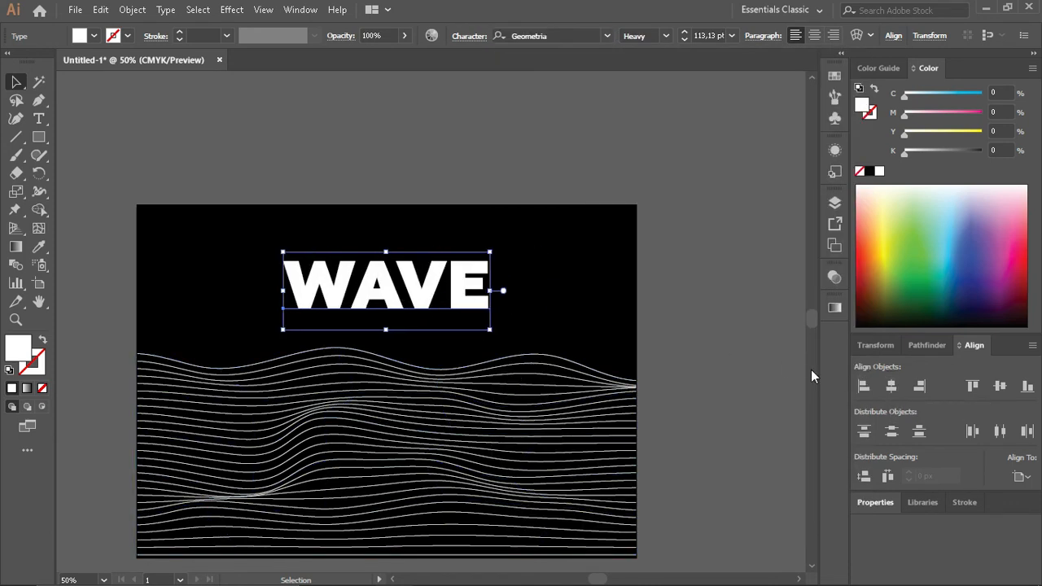
# Apply an envelope distort mesh with 4 rows and 4 columns to the WAVE text
pyautogui.click(870, 36)
pyautogui.click(920, 70)
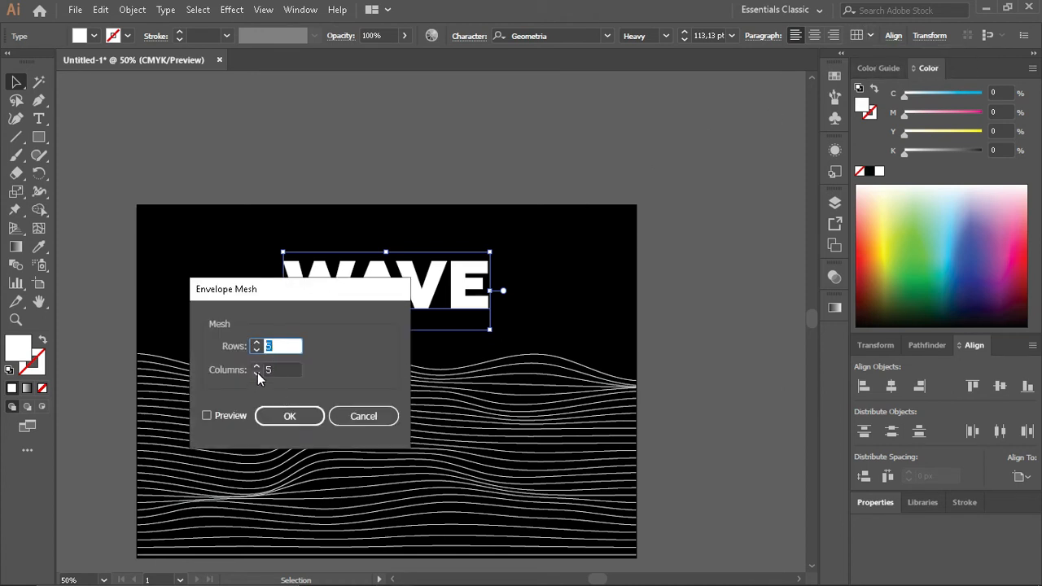
pyautogui.click(257, 373)
pyautogui.click(254, 350)
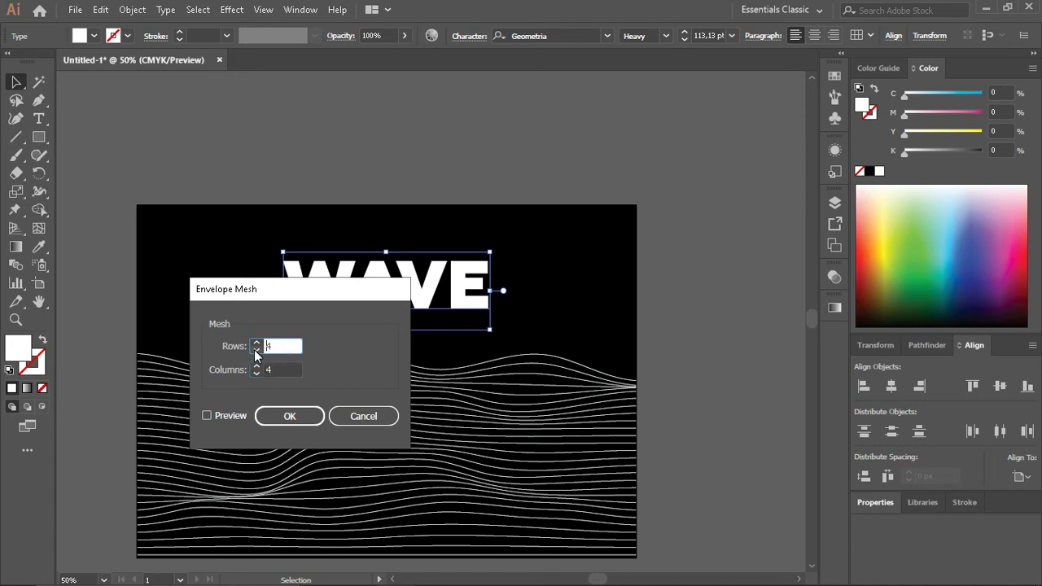
pyautogui.click(286, 417)
# Enlarge the meshed WAVE text to about 545 px wide above the waves and center it horizontally on the artboard
pyautogui.scroll(1, 350, 326)
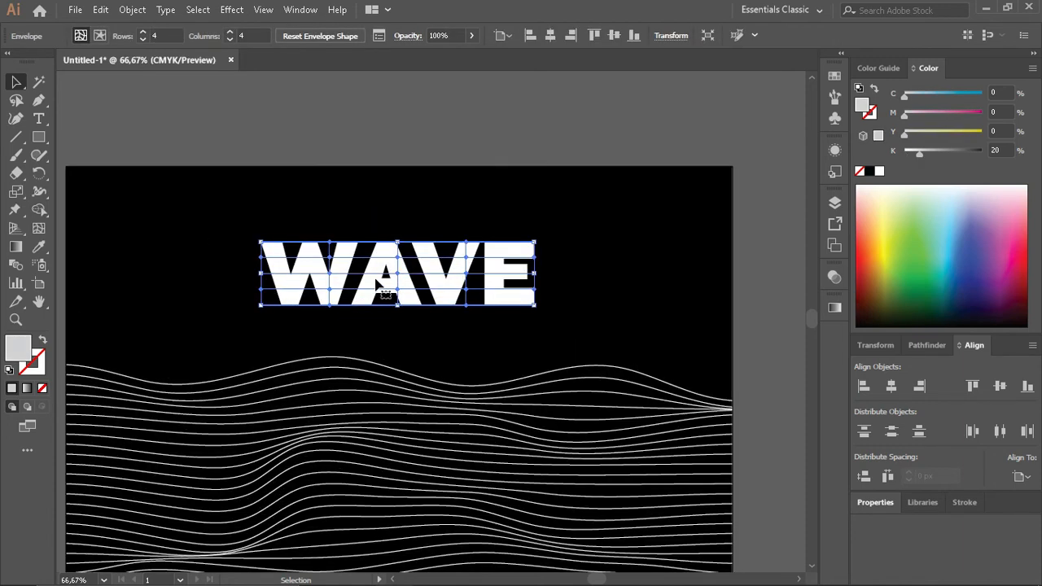
pyautogui.moveTo(377, 276); pyautogui.dragTo(362, 304)
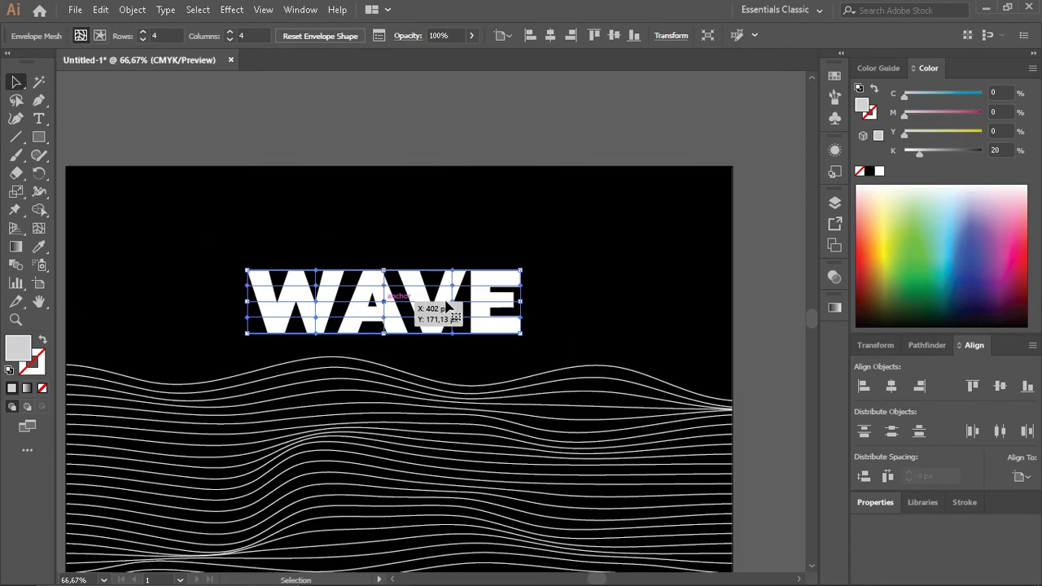
pyautogui.moveTo(522, 269); pyautogui.dragTo(598, 235)
pyautogui.moveTo(456, 325); pyautogui.dragTo(454, 300)
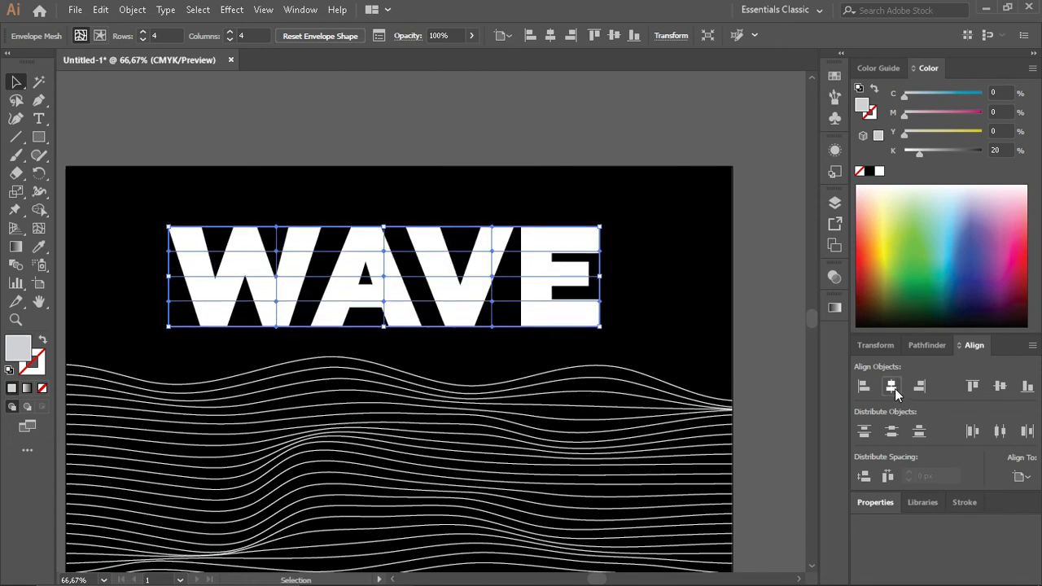
pyautogui.click(893, 387)
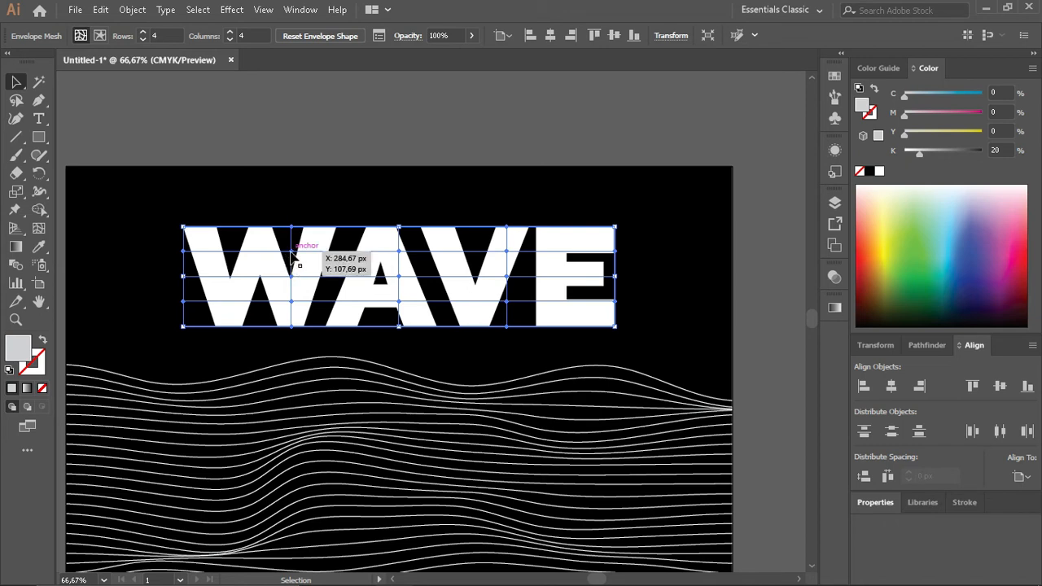
pyautogui.moveTo(291, 251); pyautogui.dragTo(276, 257)
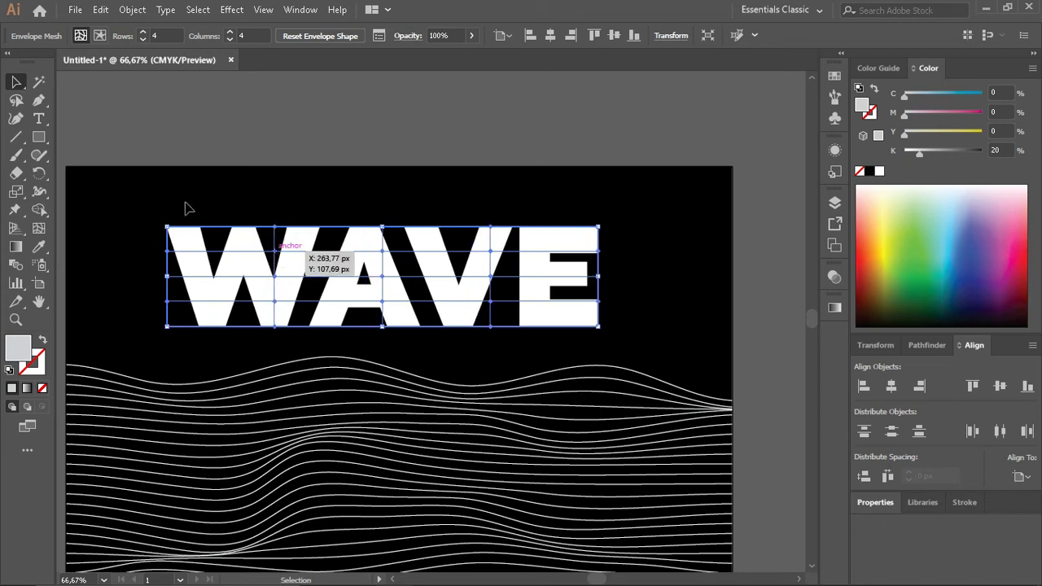
pyautogui.hotkey('ctrl', 'z')
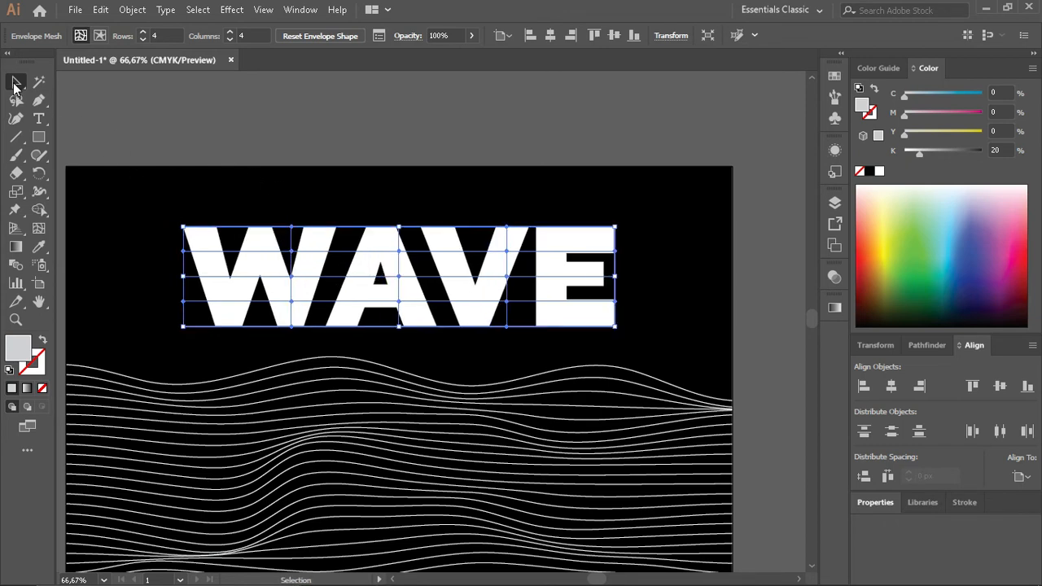
pyautogui.moveTo(16, 85); pyautogui.dragTo(74, 85)
pyautogui.click(292, 252)
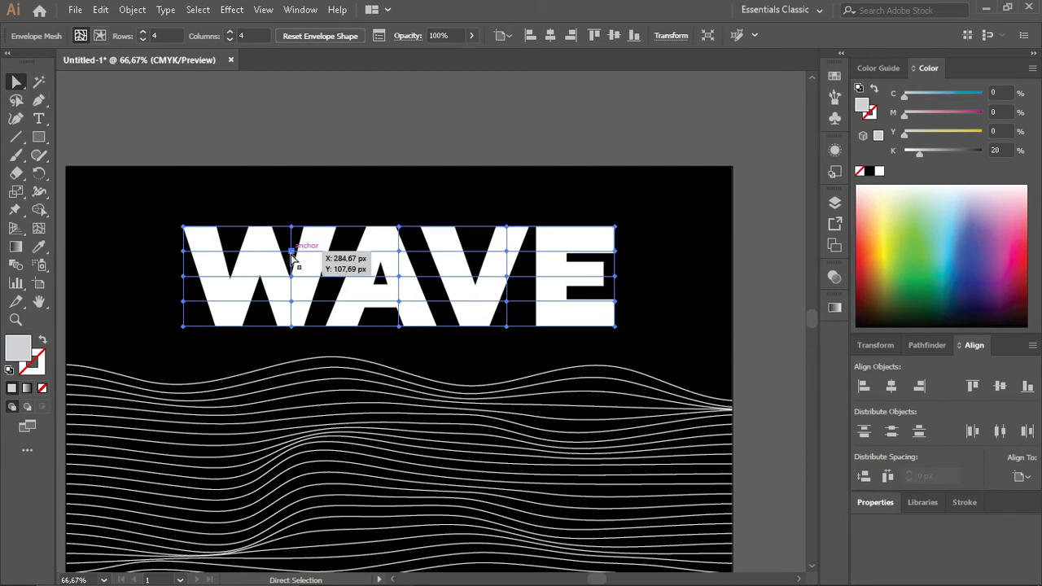
pyautogui.moveTo(298, 263); pyautogui.dragTo(304, 269)
pyautogui.moveTo(303, 266)
pyautogui.mouseDown()
pyautogui.moveTo(291, 253)
pyautogui.moveTo(302, 255)
pyautogui.mouseUp()
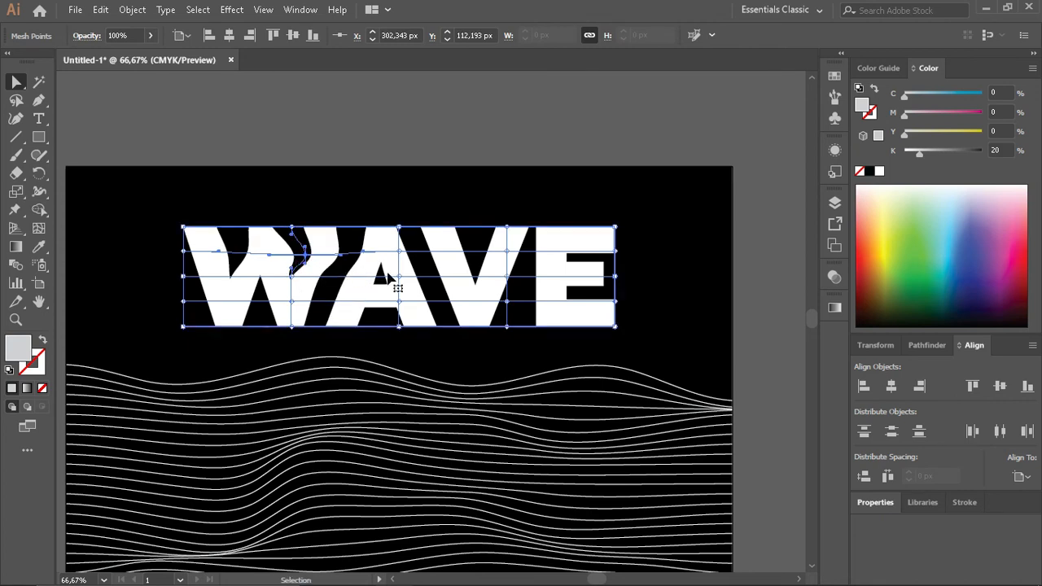
pyautogui.hotkey('ctrl', 'z')
# Select all five points of the WAVE mesh's second row with Direct Selection and shift them 20 px to the right
pyautogui.click(183, 229)
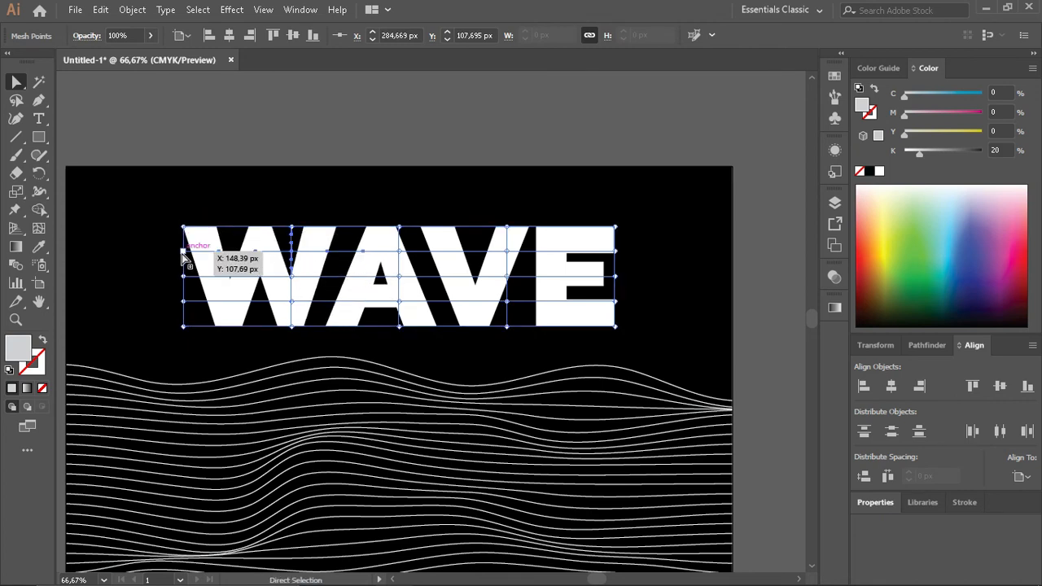
pyautogui.keyDown('shift'); pyautogui.click(399, 252); pyautogui.keyUp('shift')
pyautogui.keyDown('shift'); pyautogui.click(506, 252); pyautogui.keyUp('shift')
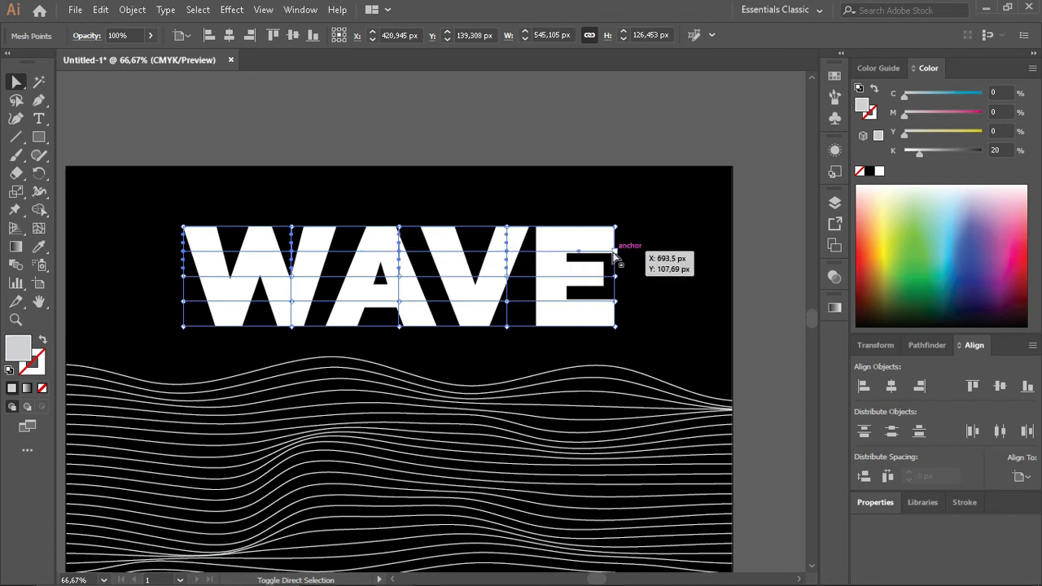
pyautogui.keyDown('shift'); pyautogui.click(614, 251); pyautogui.keyUp('shift')
pyautogui.hotkey('shift', 'Right')
pyautogui.hotkey('shift', 'Right')
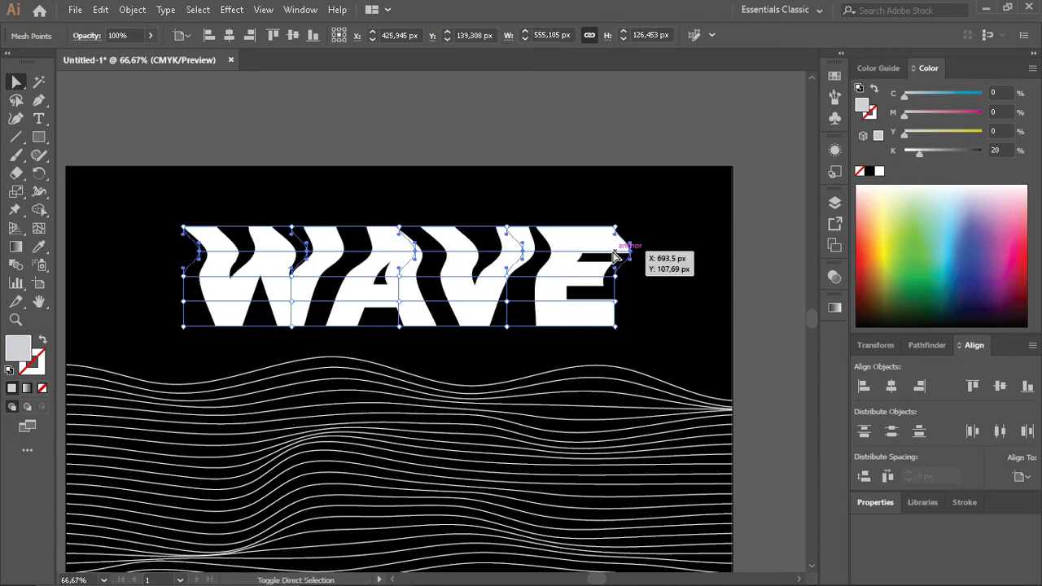
# Try to shift the five bottom-row points of the WAVE mesh 20 px to the right
pyautogui.click(183, 327)
pyautogui.keyDown('shift'); pyautogui.click(292, 326); pyautogui.keyUp('shift')
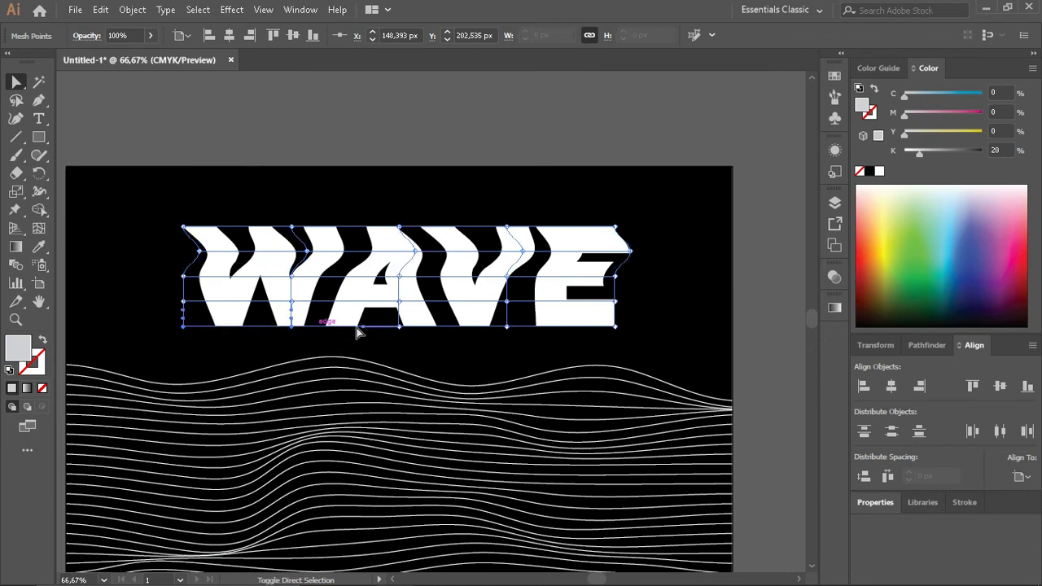
pyautogui.keyDown('shift'); pyautogui.click(398, 327); pyautogui.keyUp('shift')
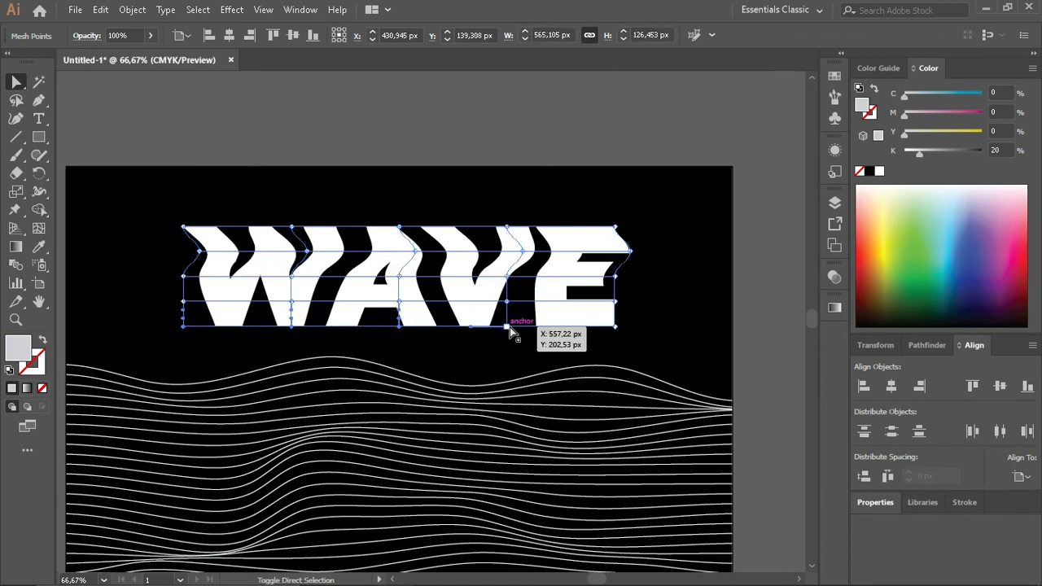
pyautogui.keyDown('shift'); pyautogui.click(506, 327); pyautogui.keyUp('shift')
pyautogui.keyDown('shift'); pyautogui.click(615, 326); pyautogui.keyUp('shift')
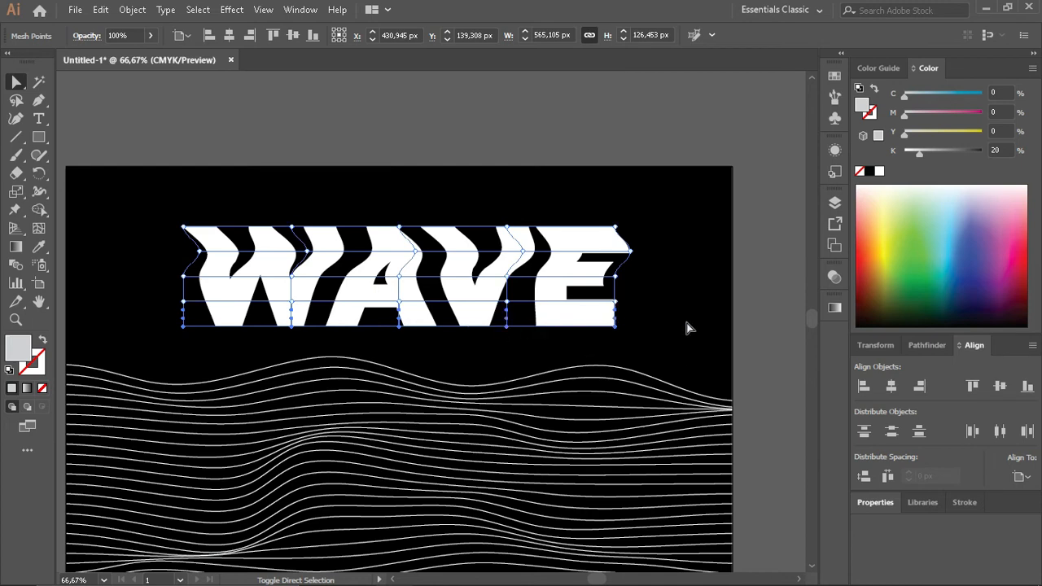
pyautogui.hotkey('shift', 'Right')
pyautogui.hotkey('shift', 'Right')
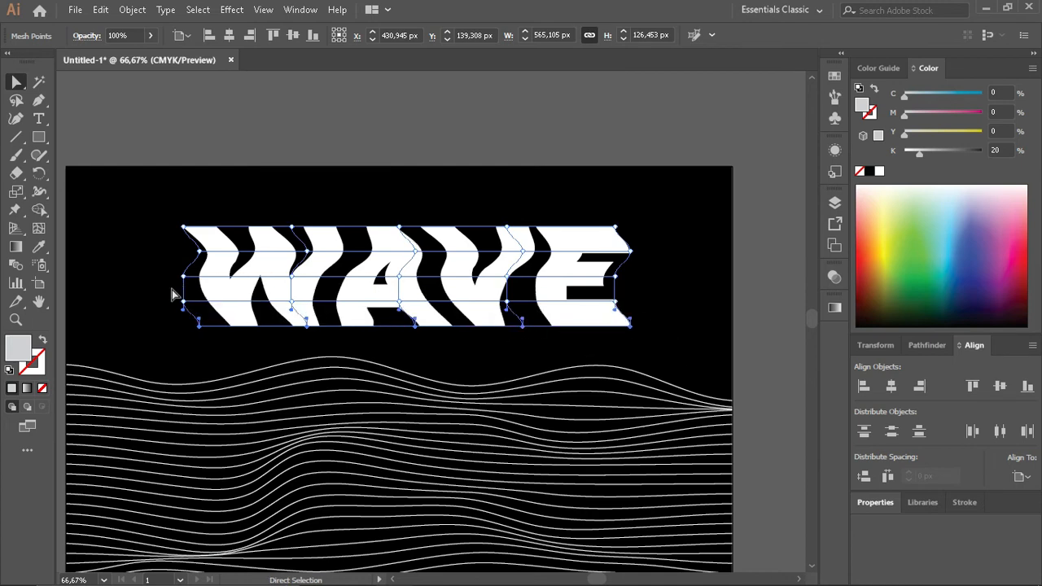
pyautogui.hotkey('ctrl', 'z')
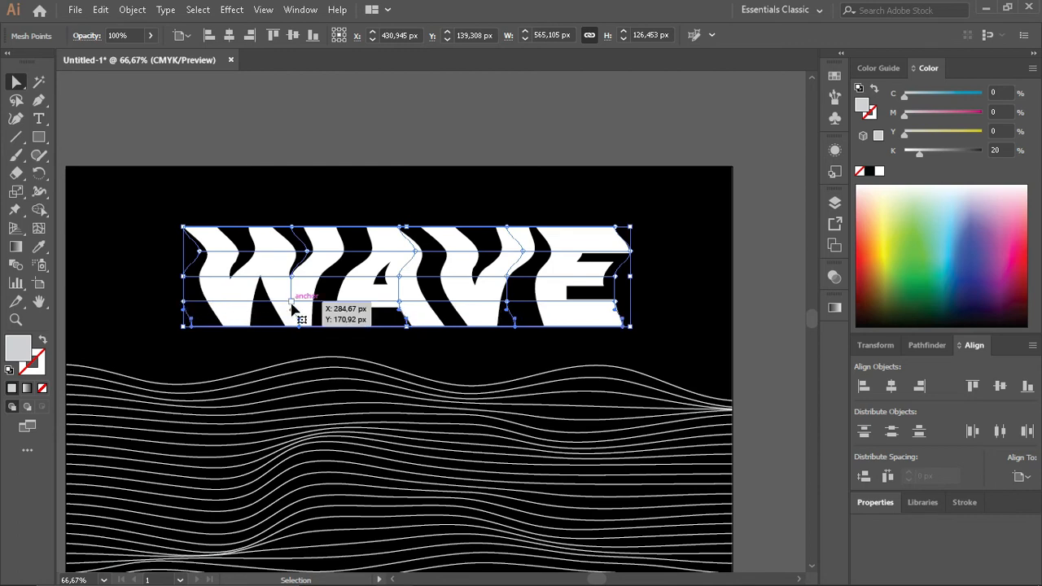
pyautogui.hotkey('ctrl', 'z')
# Select all five points of the WAVE mesh's fourth row with Direct Selection and shift them 20 px to the right
pyautogui.click(184, 302)
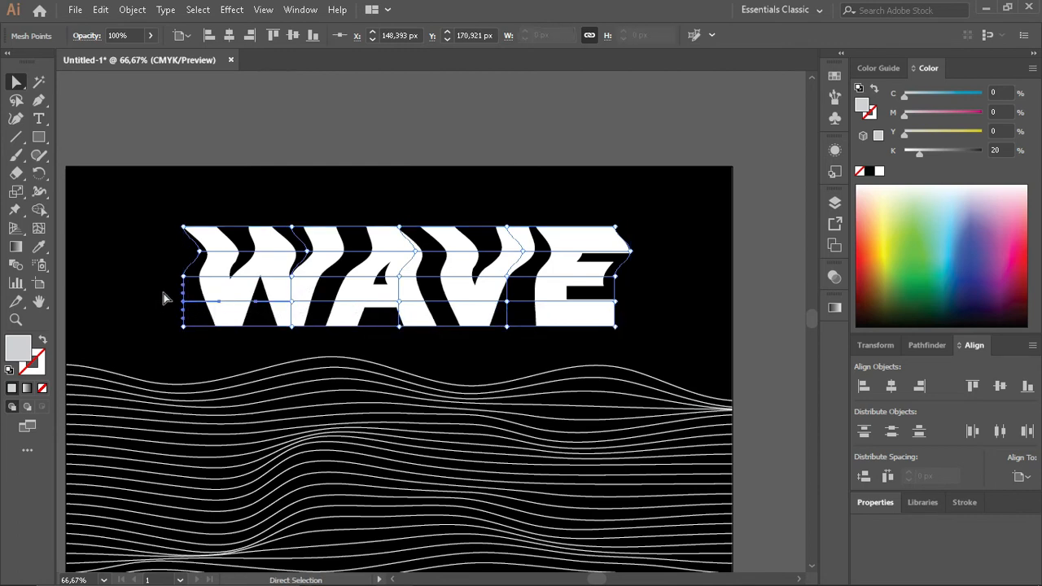
pyautogui.moveTo(163, 293); pyautogui.dragTo(642, 308)
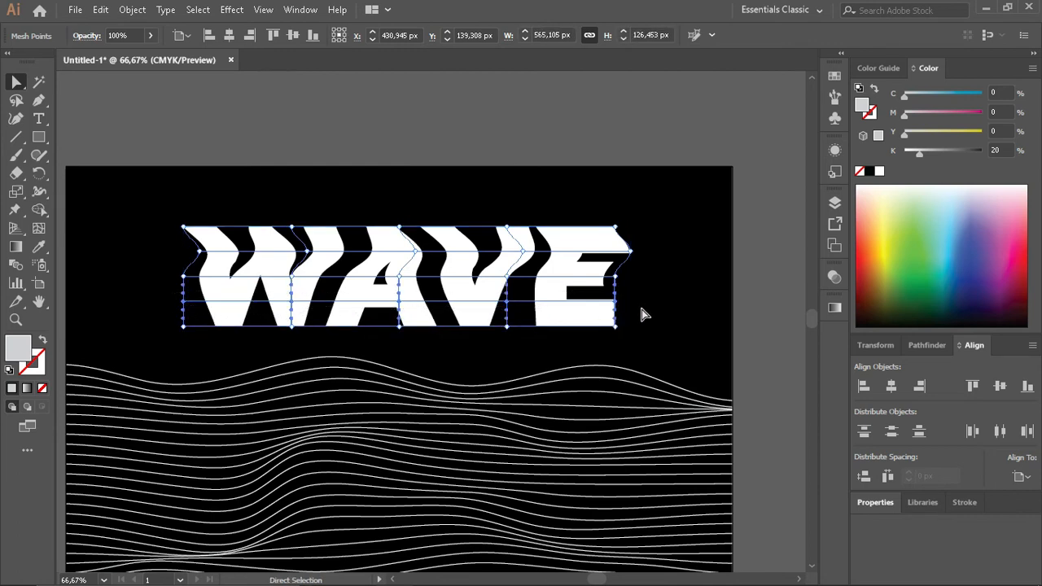
pyautogui.hotkey('shift', 'Right')
pyautogui.hotkey('shift', 'Right')
pyautogui.hotkey('shift', 'Right')
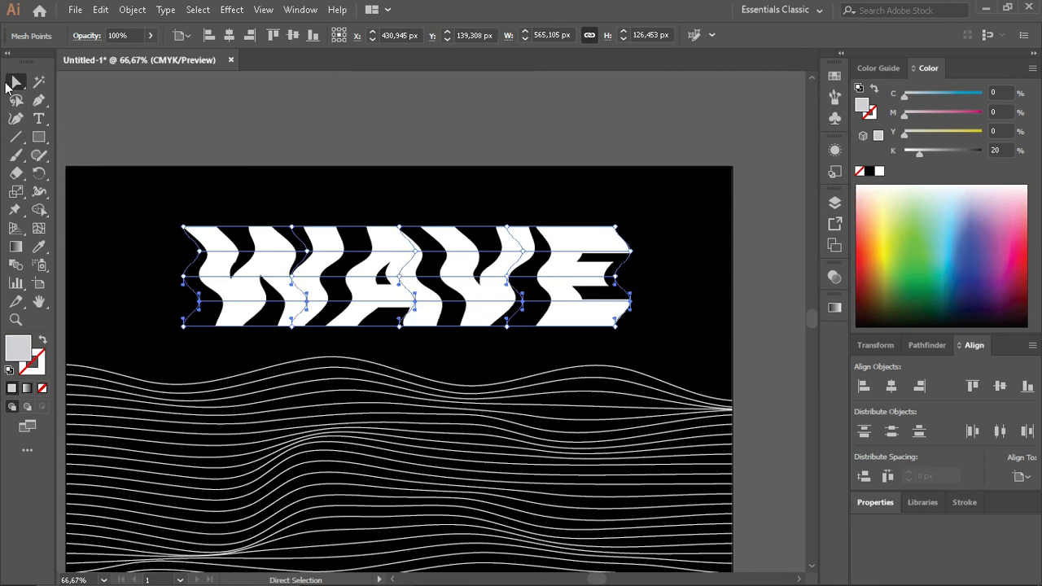
# Center the distorted WAVE text horizontally on the artboard and deselect it
pyautogui.click(253, 109)
pyautogui.click(241, 271)
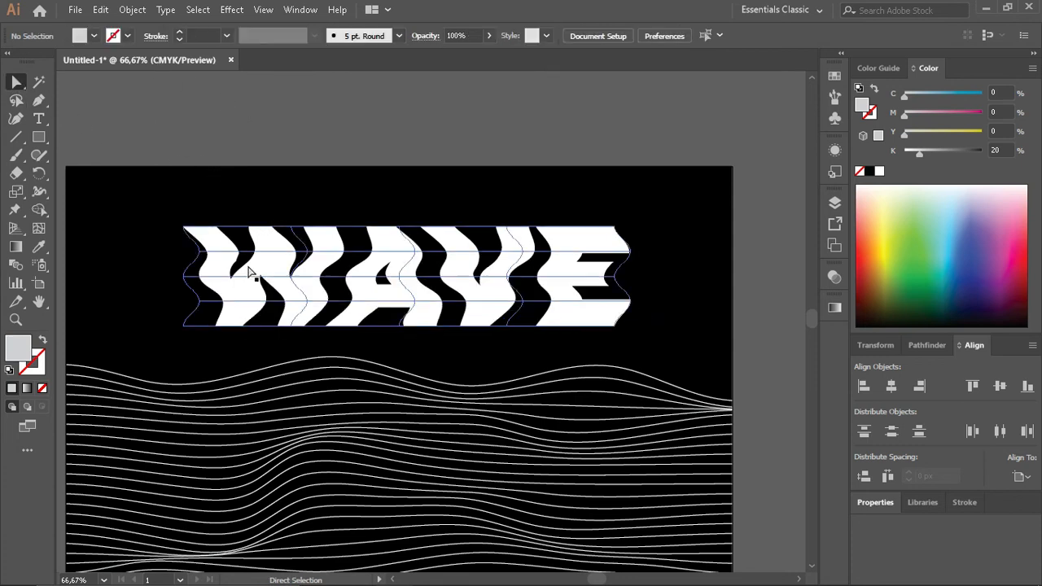
pyautogui.click(891, 386)
pyautogui.click(369, 133)
pyautogui.scroll(-1, 470, 342)
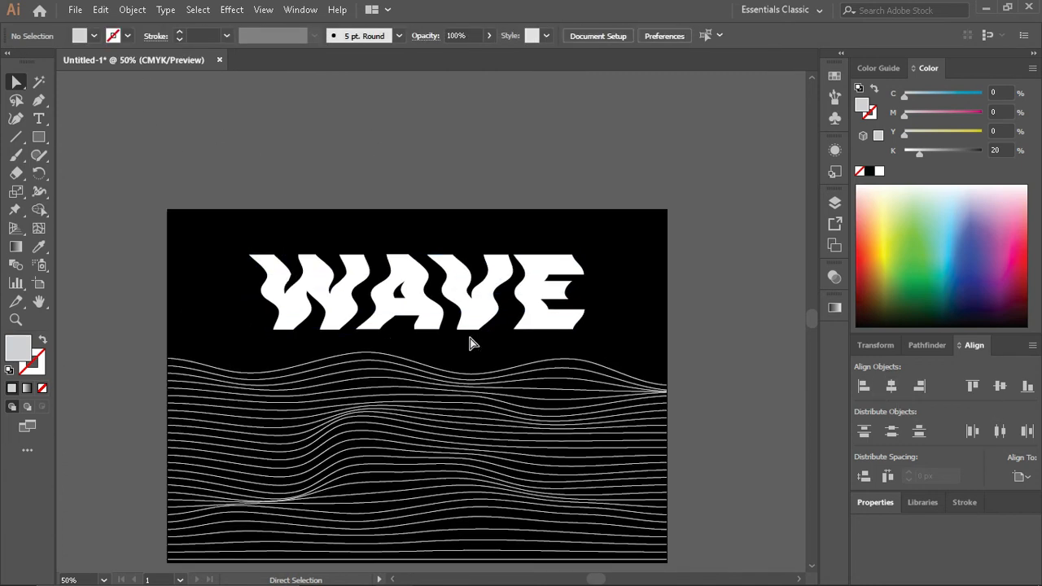
pyautogui.scroll(-1, 470, 342)
pyautogui.click(430, 344)
pyautogui.scroll(1, 331, 363)
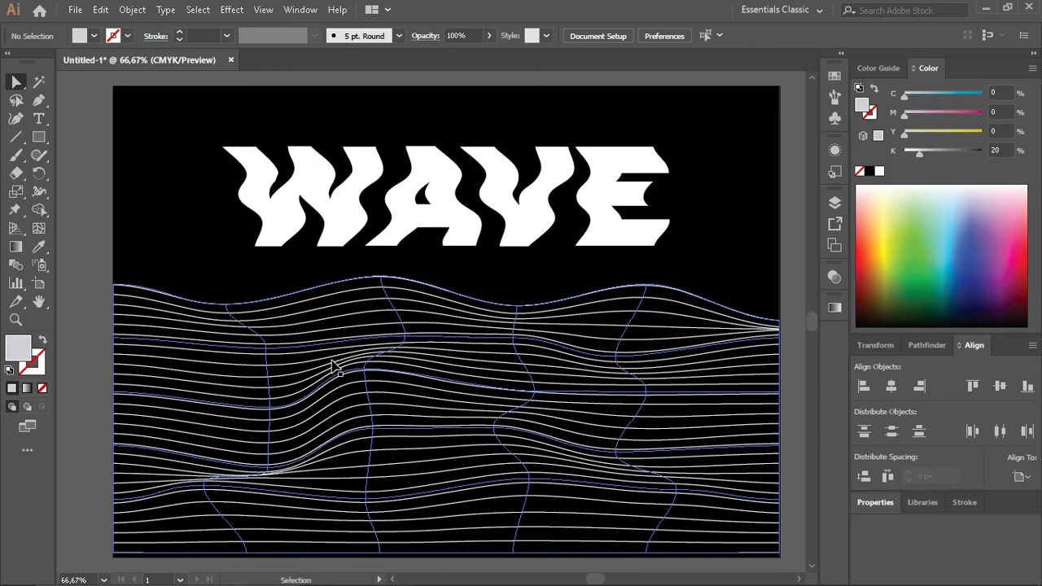
pyautogui.hscroll(1, 332, 361)
pyautogui.keyDown('ctrl'); pyautogui.click(515, 204); pyautogui.keyUp('ctrl')
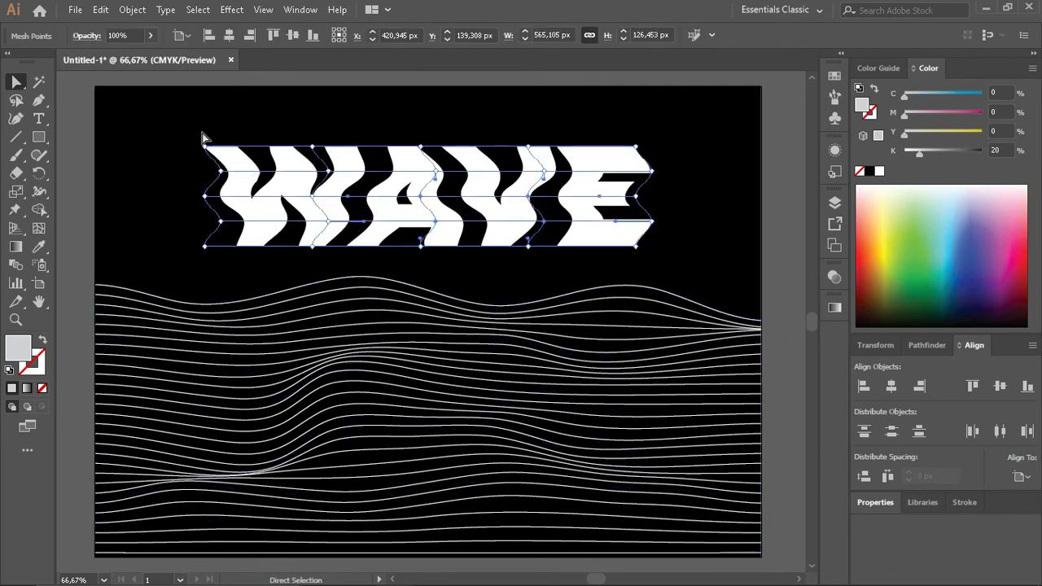
pyautogui.press('v')
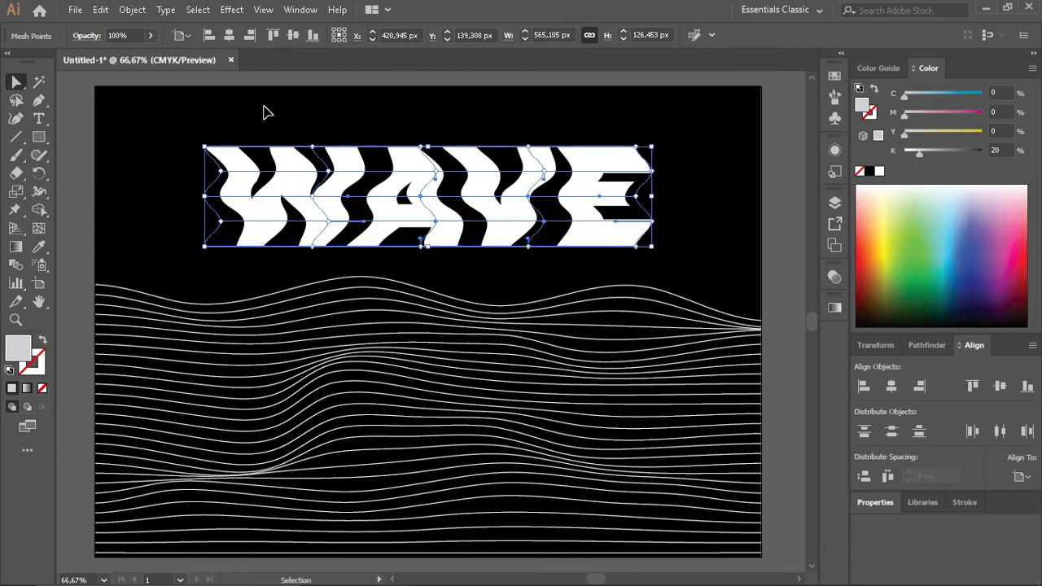
pyautogui.click(132, 10)
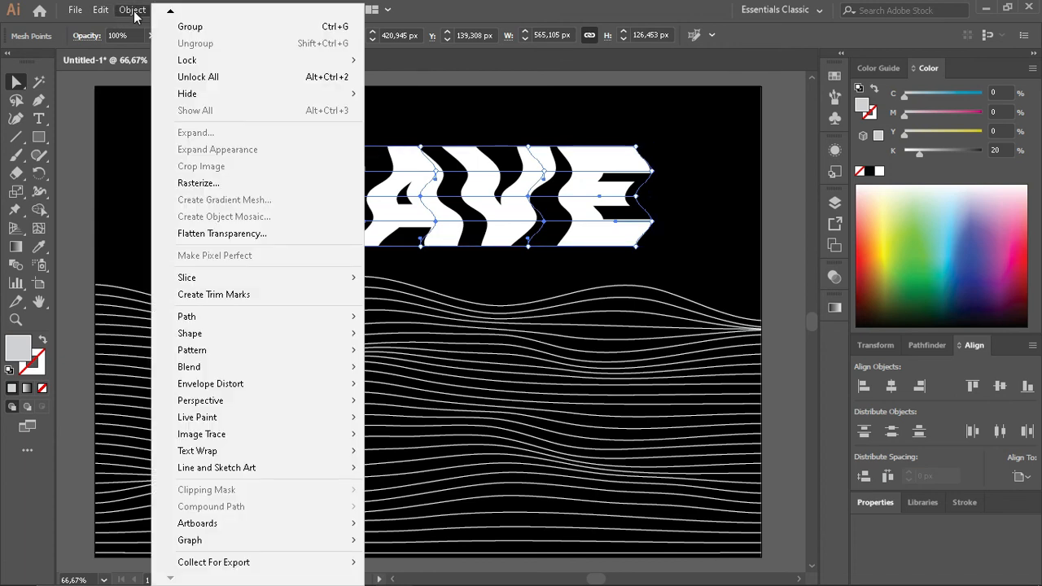
pyautogui.moveTo(95, 15)
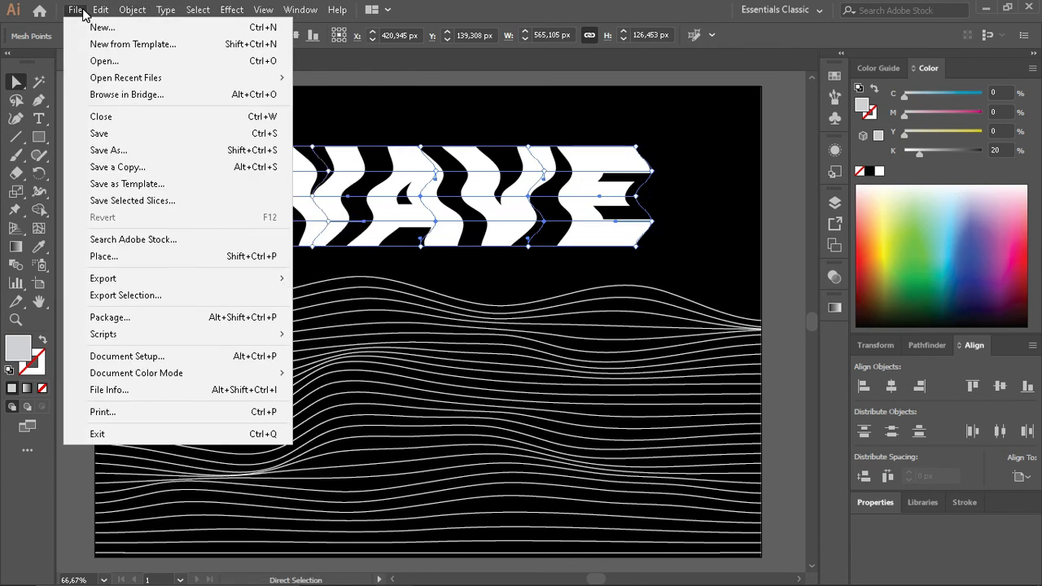
pyautogui.click(137, 83)
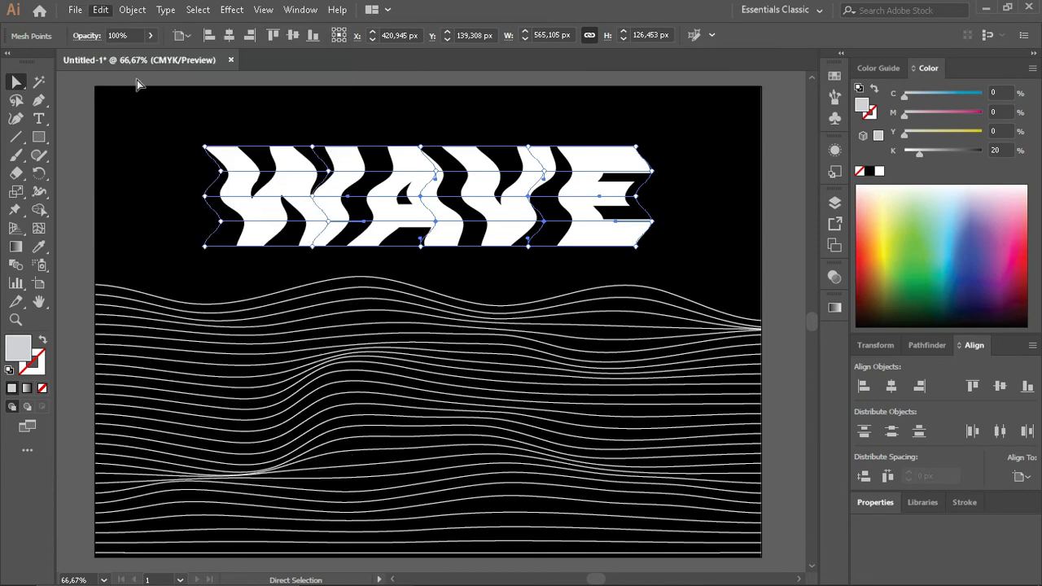
pyautogui.click(100, 10)
pyautogui.click(172, 135)
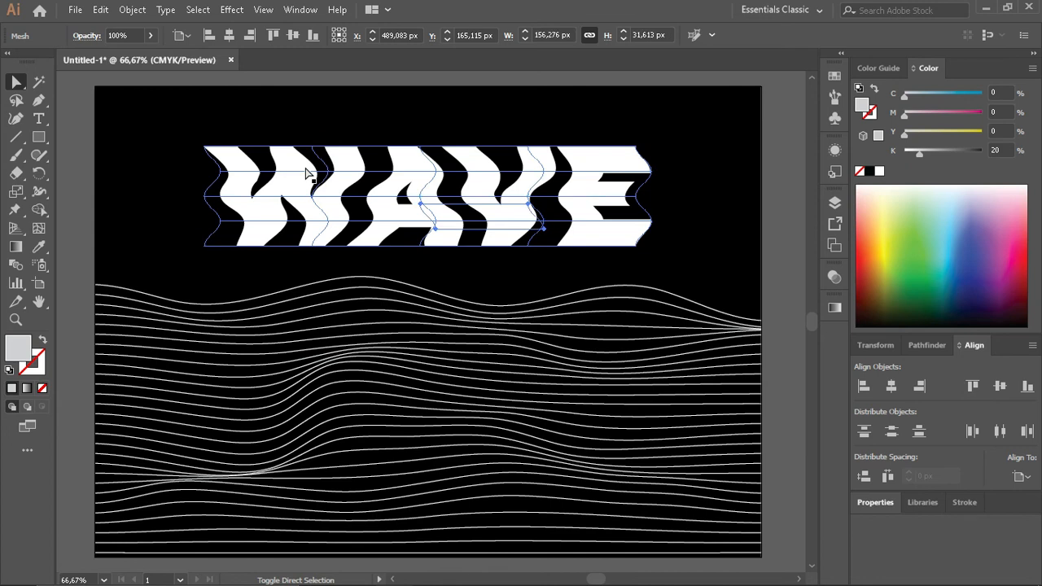
pyautogui.hotkey('shift', 'Right')
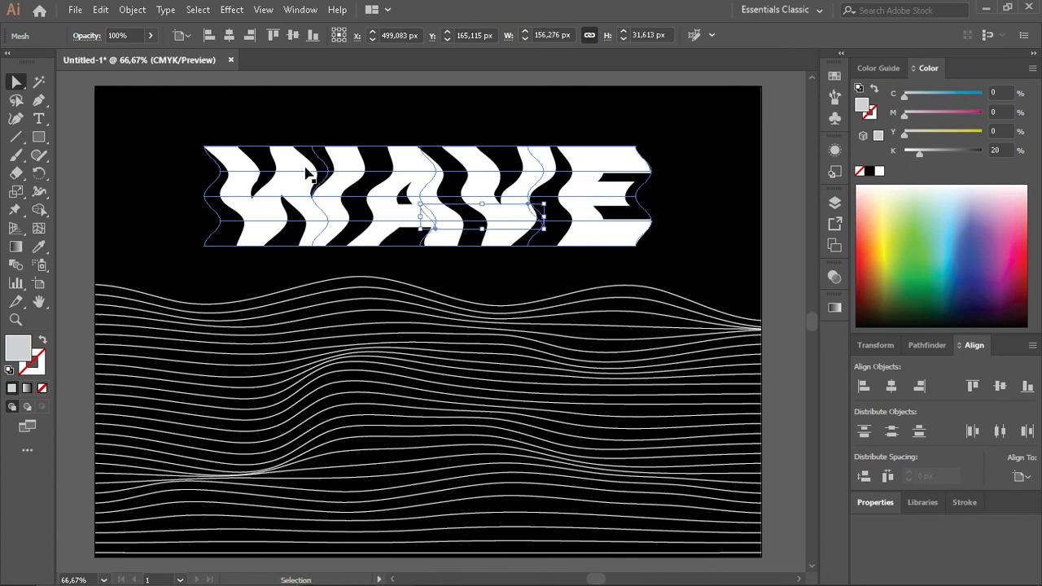
pyautogui.hotkey('shift', 'Up')
pyautogui.press('a')
pyautogui.moveTo(13, 82); pyautogui.dragTo(91, 119)
# Copy the whole WAVE envelope, paste the copy in back, and offset it 10 px down and 10 px to the right
pyautogui.keyDown('shift'); pyautogui.click(349, 228); pyautogui.keyUp('shift')
pyautogui.hotkey('ctrl', 'alt', 'c')
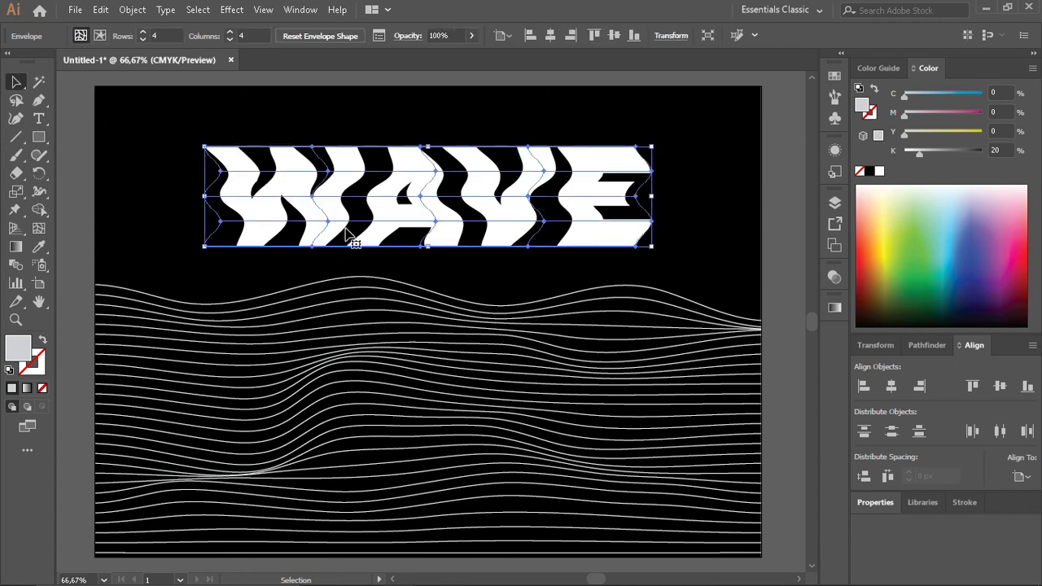
pyautogui.click(100, 10)
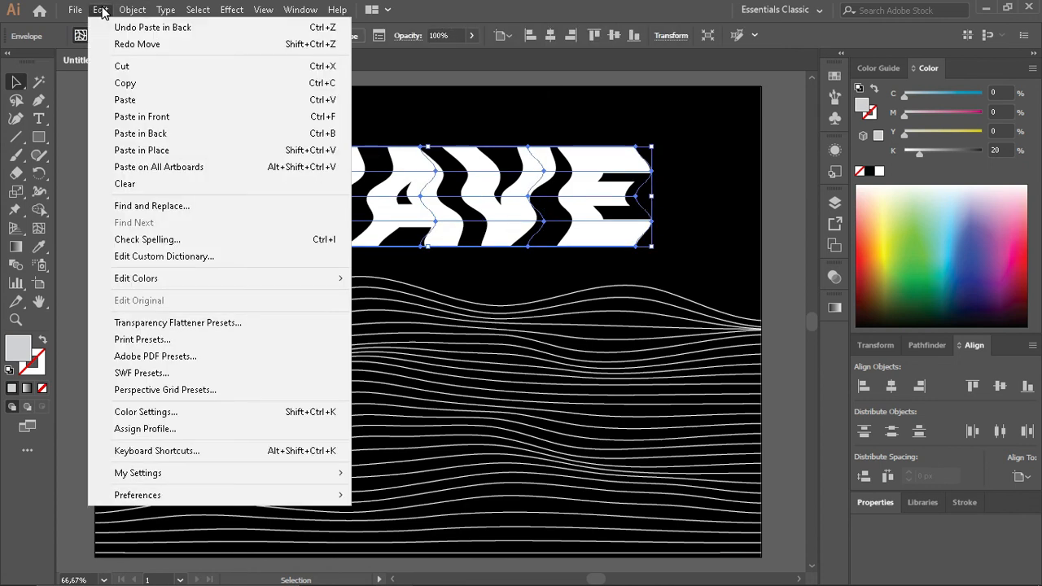
pyautogui.click(160, 94)
pyautogui.click(100, 10)
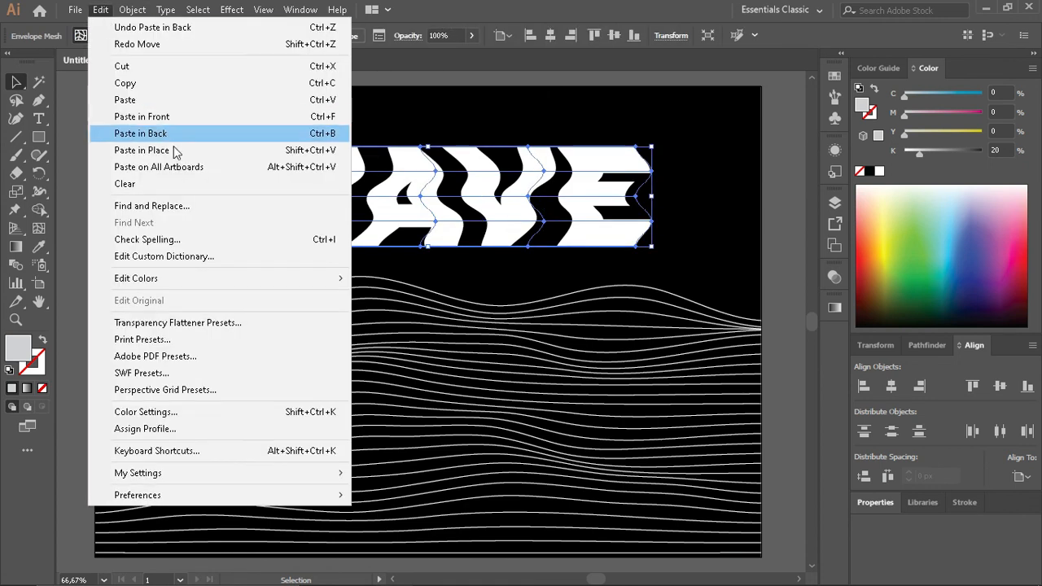
pyautogui.click(184, 135)
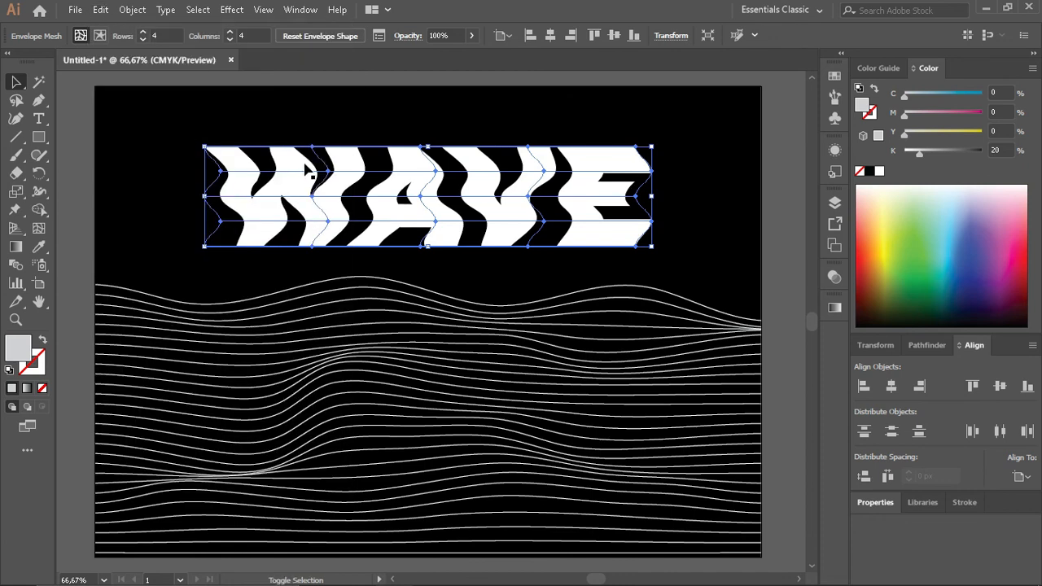
pyautogui.hotkey('shift', 'Down')
pyautogui.hotkey('shift', 'Right')
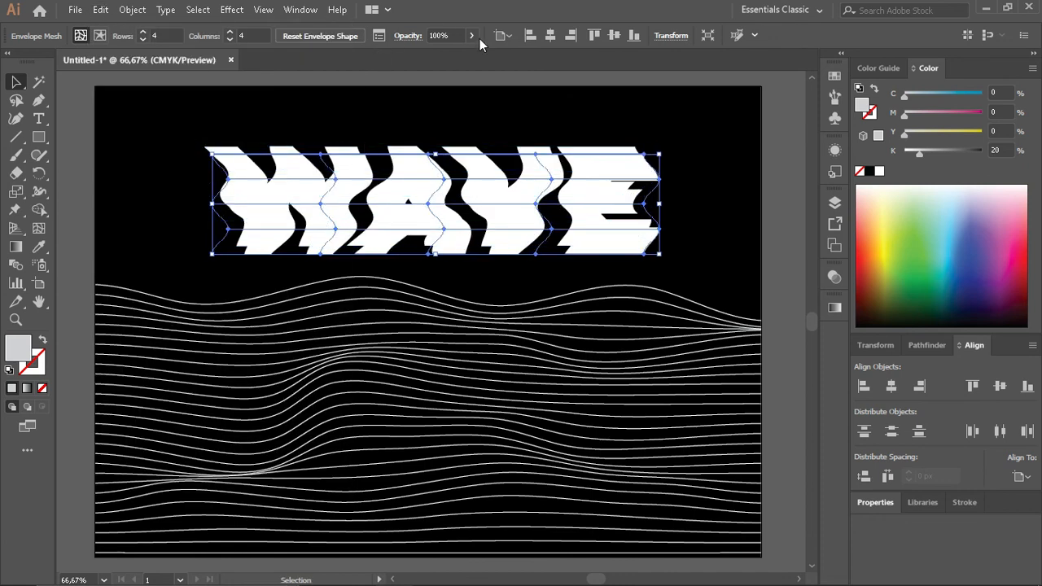
# Lower the opacity of the offset WAVE copy behind the title to 5% as a faint shadow and deselect it
pyautogui.click(469, 39)
pyautogui.click(431, 55)
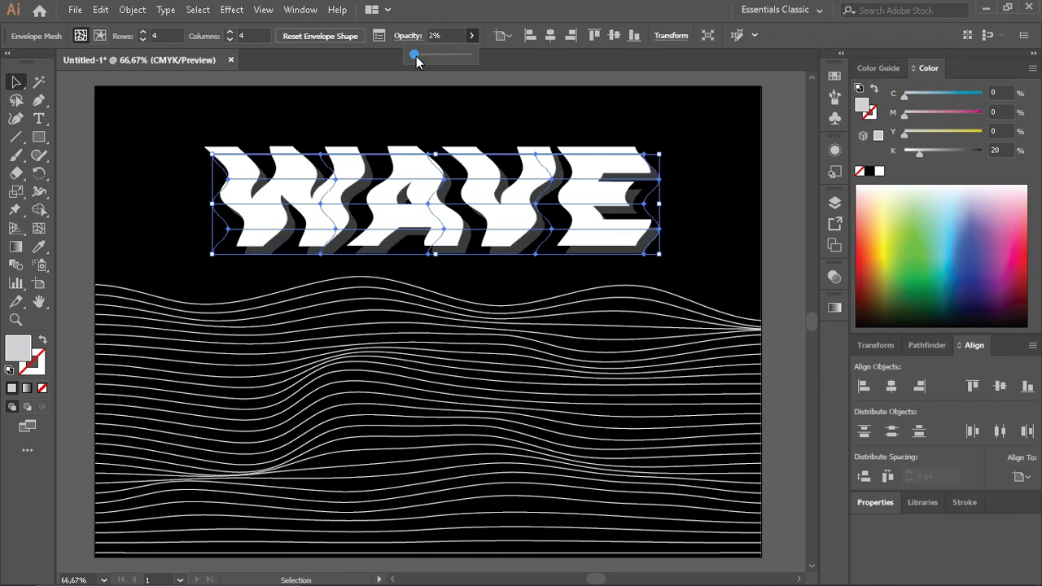
pyautogui.moveTo(416, 56); pyautogui.dragTo(417, 56)
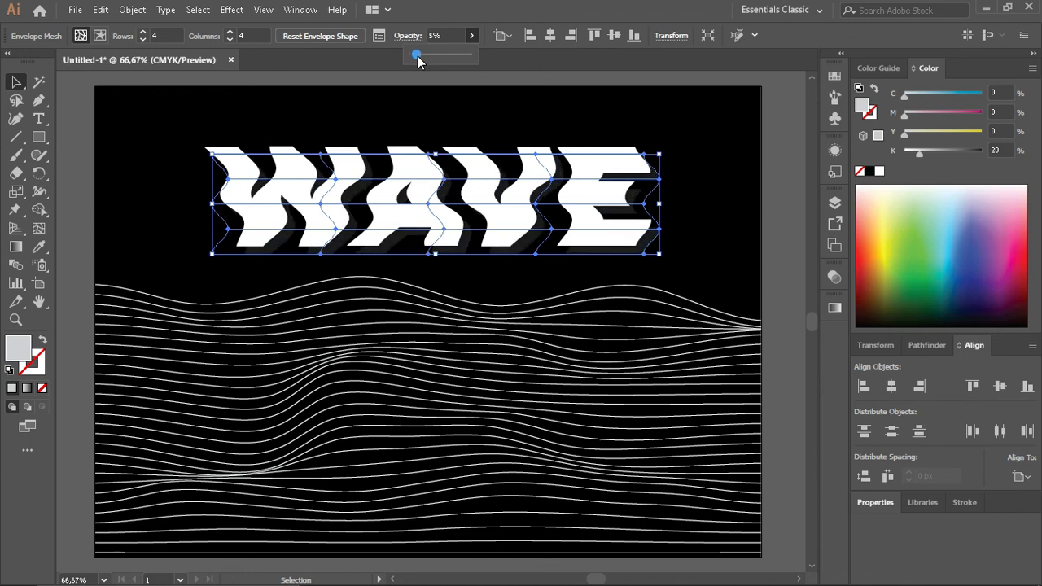
pyautogui.click(781, 227)
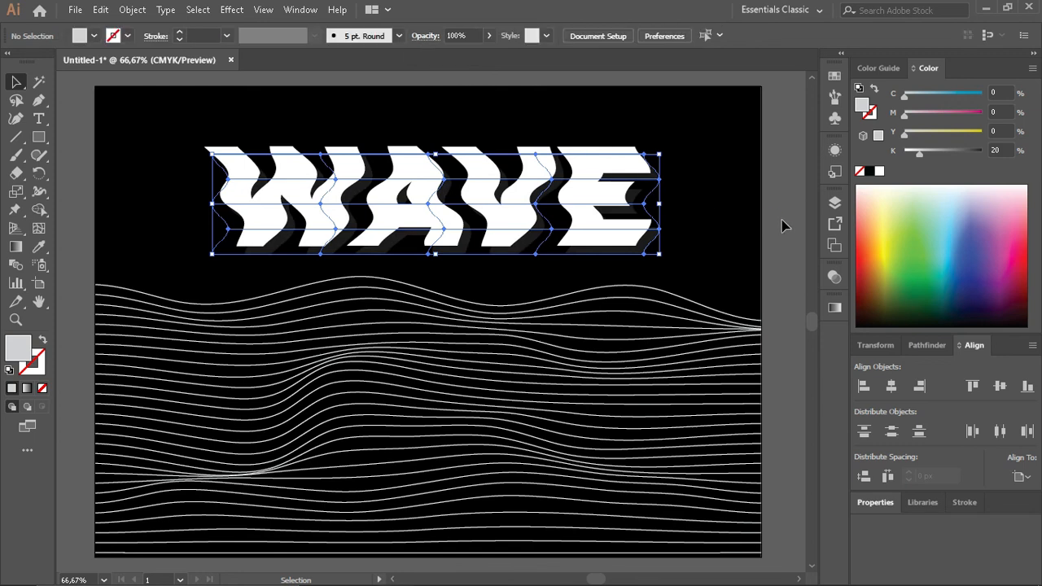
pyautogui.scroll(-1, 774, 235)
pyautogui.hscroll(1, 752, 249)
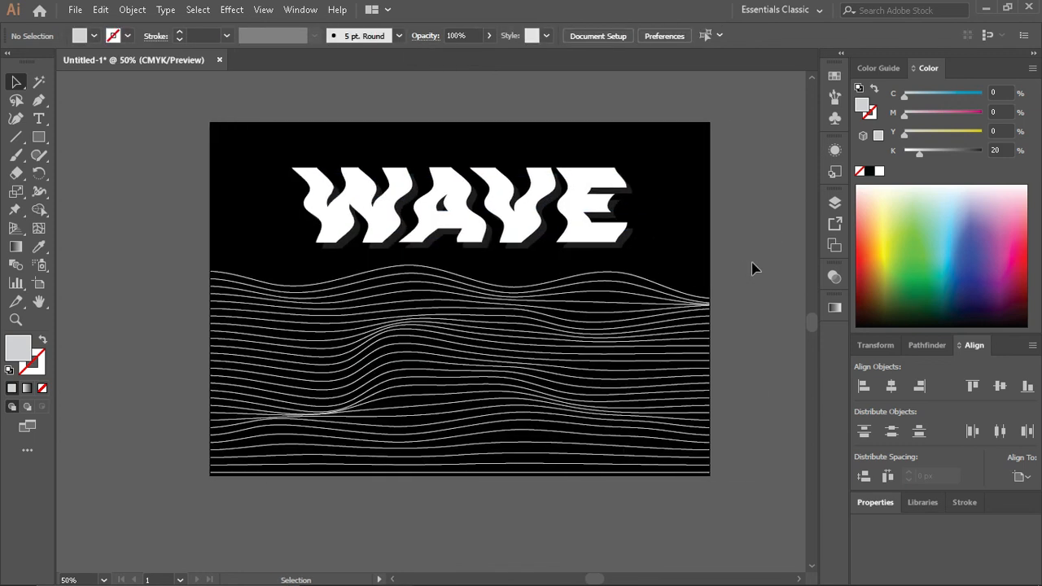
pyautogui.scroll(1, 752, 277)
pyautogui.scroll(-1, 754, 303)
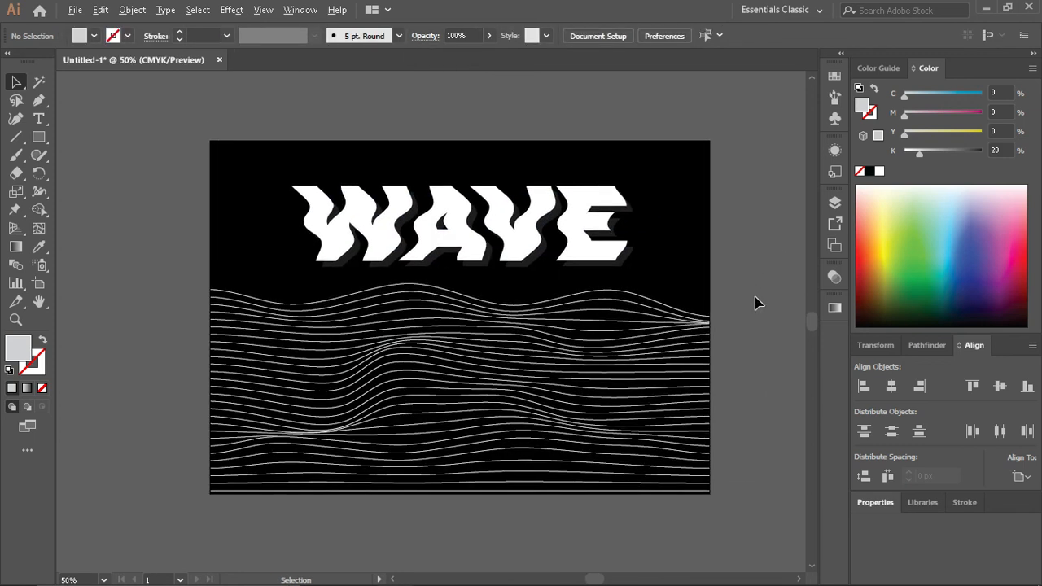
pyautogui.scroll(1, 756, 302)
pyautogui.hscroll(-1, 756, 303)
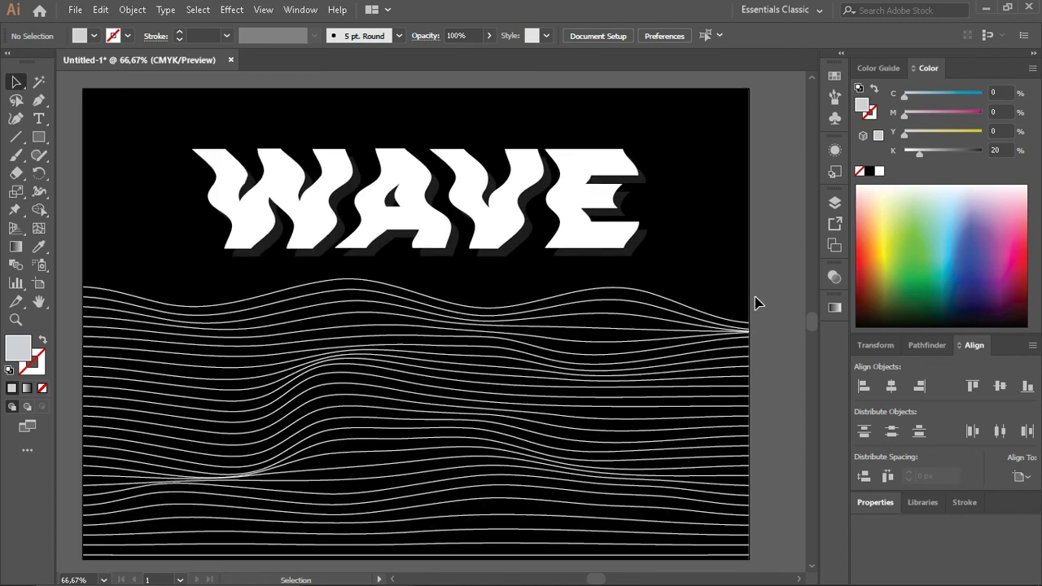
pyautogui.scroll(-1, 756, 303)
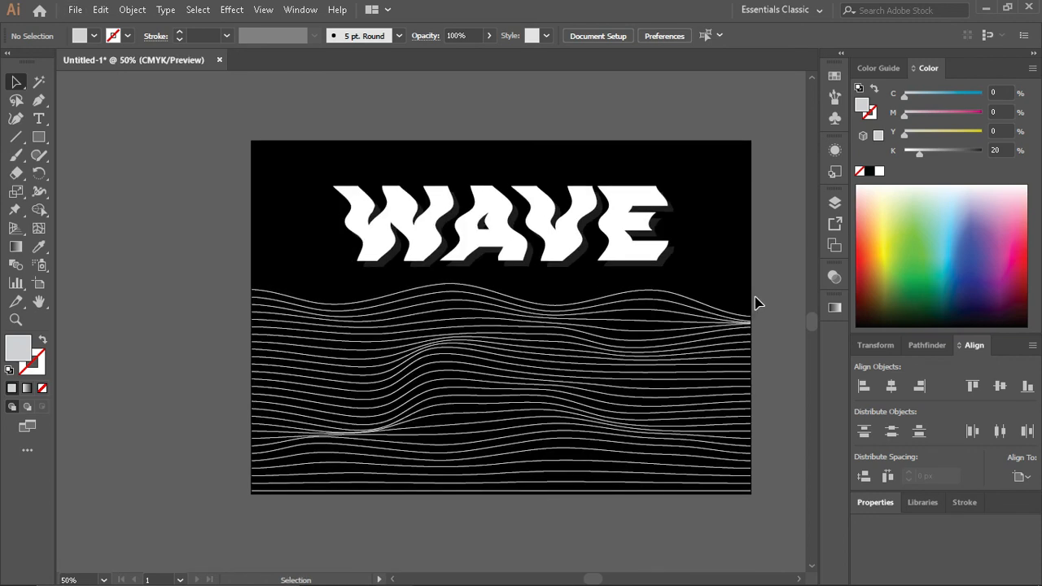